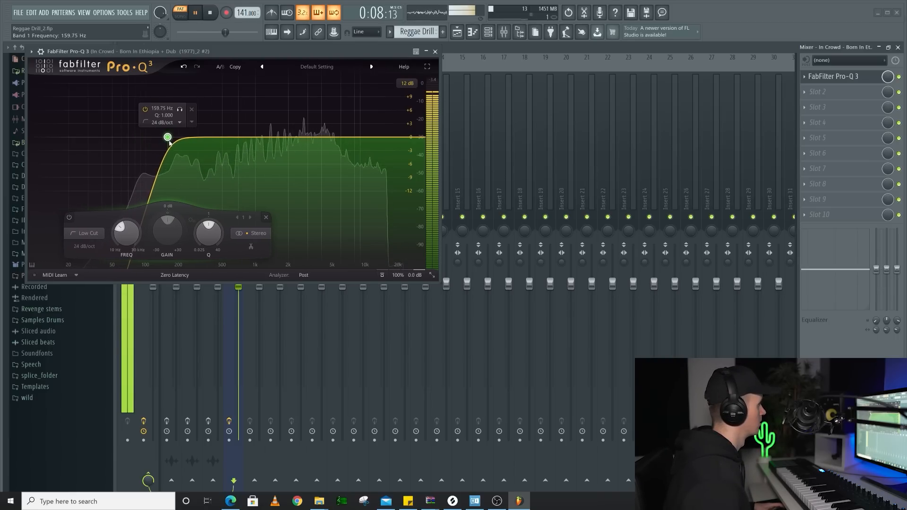
Audition the sample and add a 30 dB/oct high cut at about 18110 Hz alongside the equalizer's low cut.
key("space")
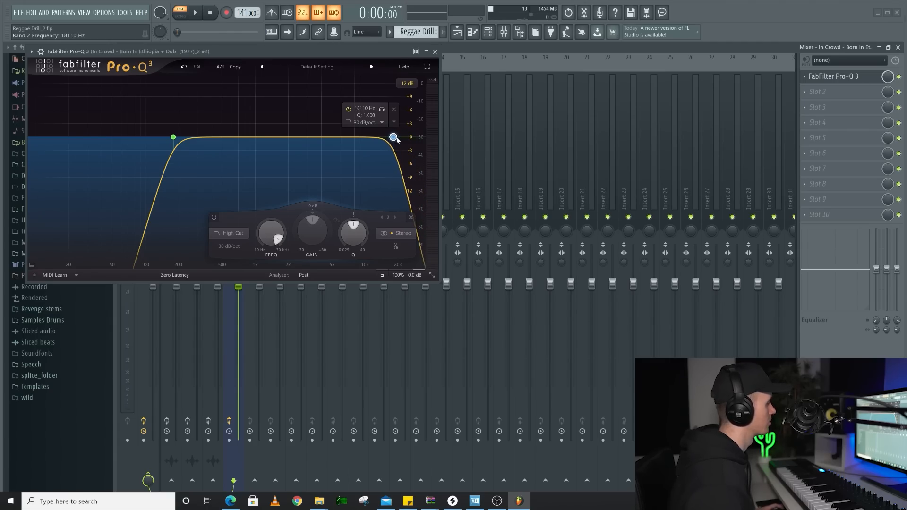
key("space")
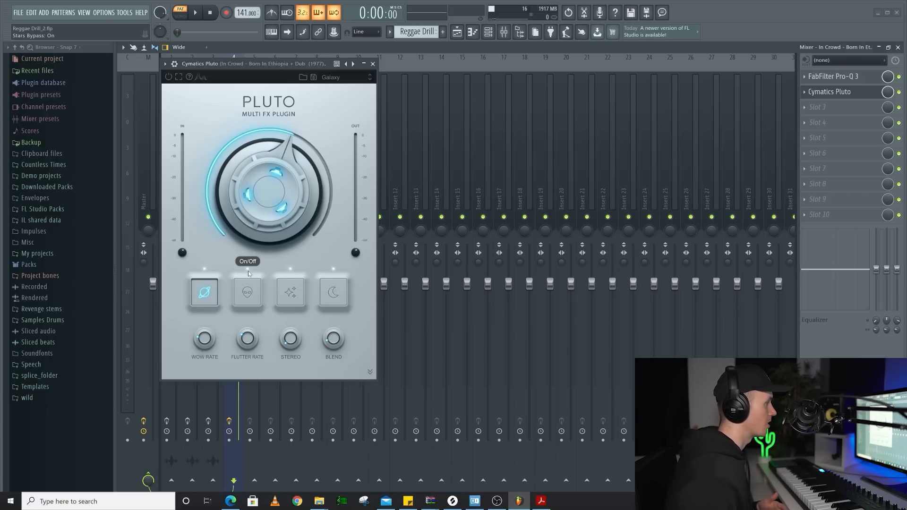
Review Pluto's Wow/Flutter section, checking its Wow Rate, Flutter Rate, Stereo and Blend controls.
left_click(336, 296)
left_click_drag(253, 163, 253, 174)
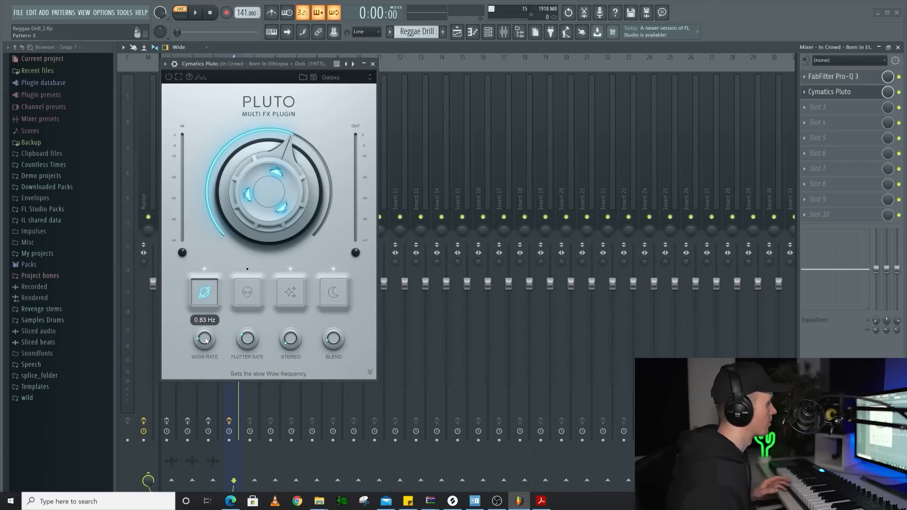
mouse_move(238, 344)
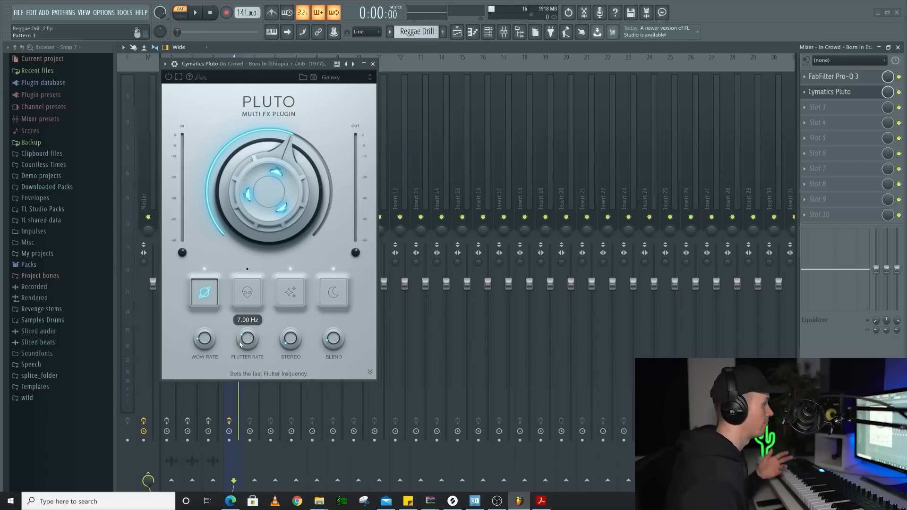
mouse_move(294, 338)
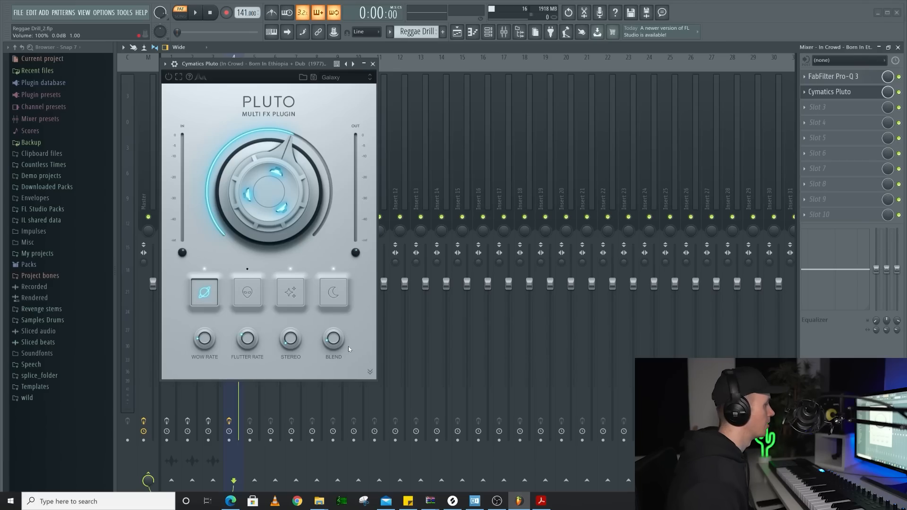
mouse_move(205, 339)
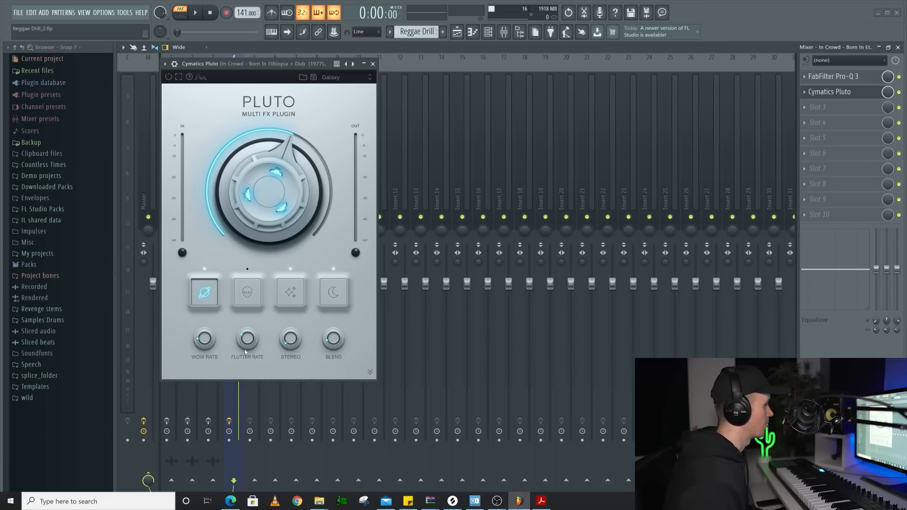
mouse_move(339, 346)
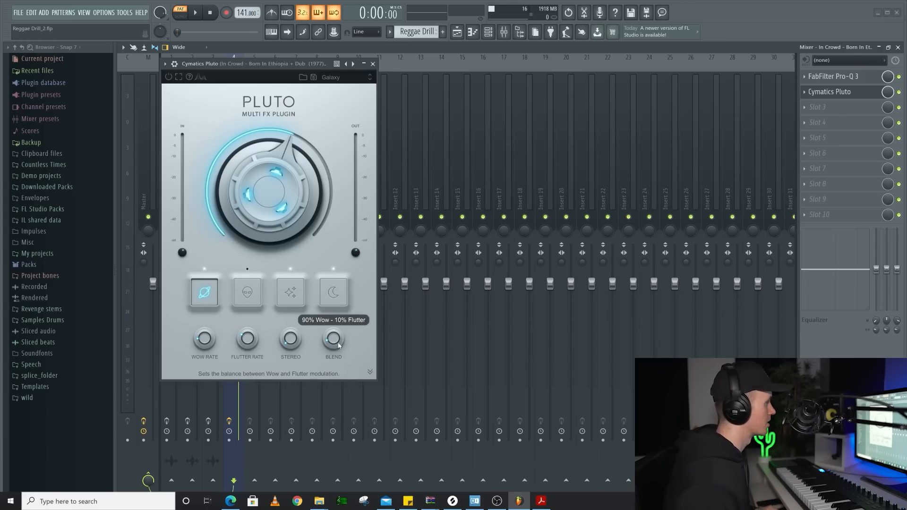
Review Pluto's Mod FX section, comparing the Phaser and Flanger modes and their frequency, feedback, stereo and mix controls.
left_click(247, 292)
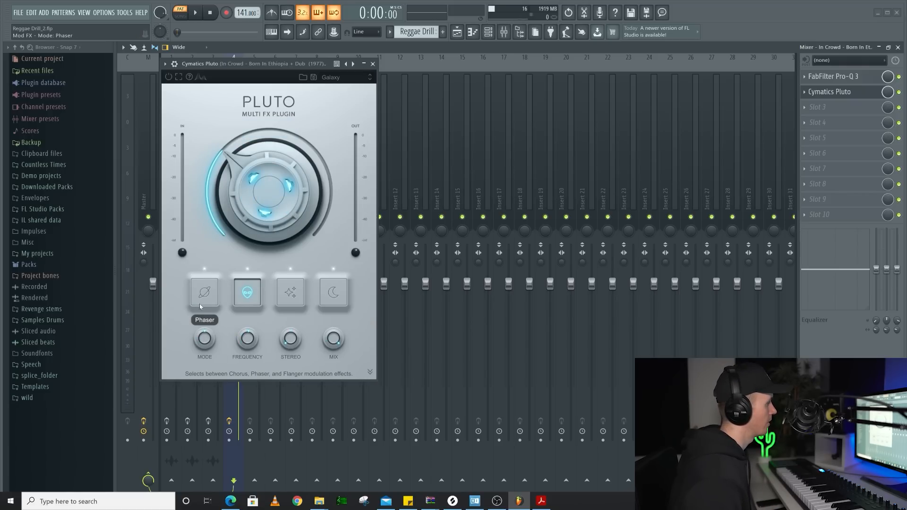
mouse_move(241, 347)
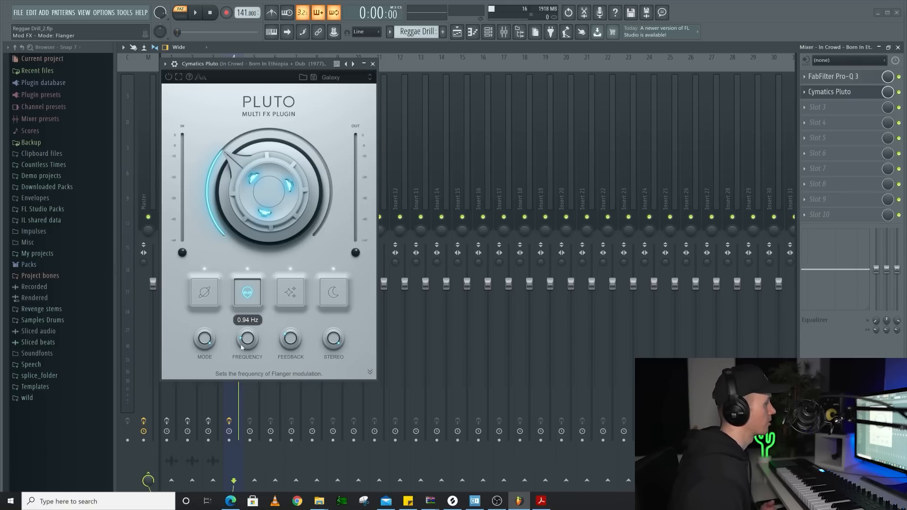
mouse_move(296, 343)
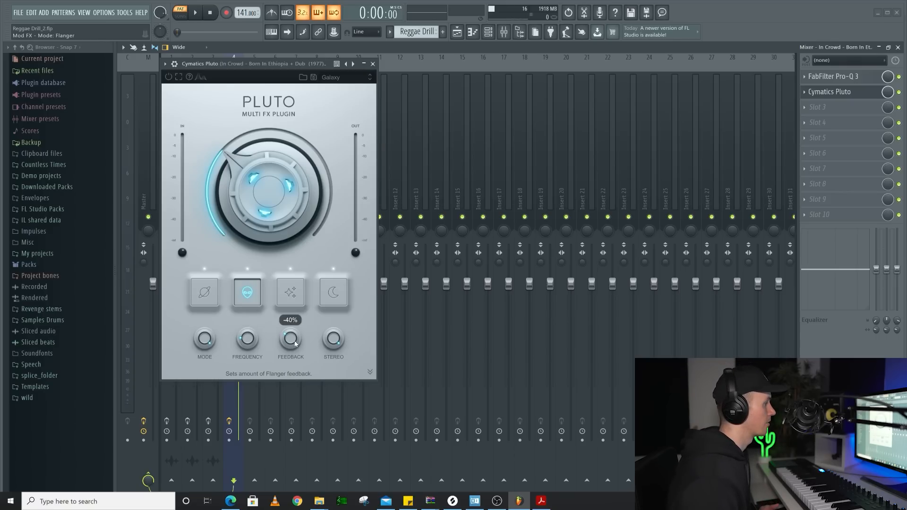
mouse_move(337, 344)
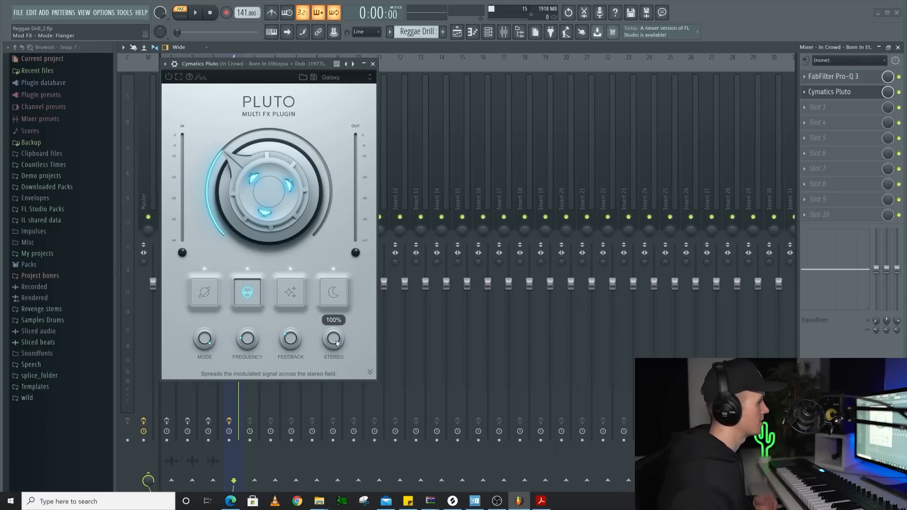
mouse_move(215, 354)
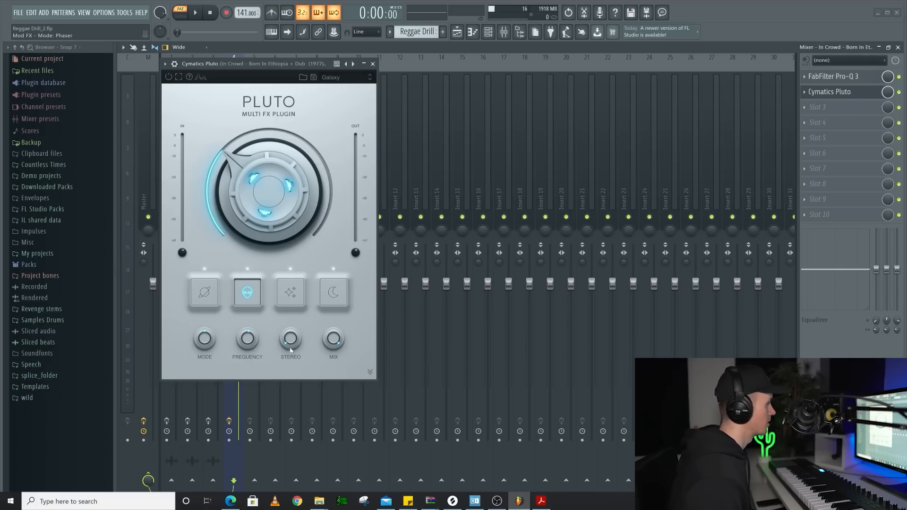
left_click_drag(205, 339, 206, 318)
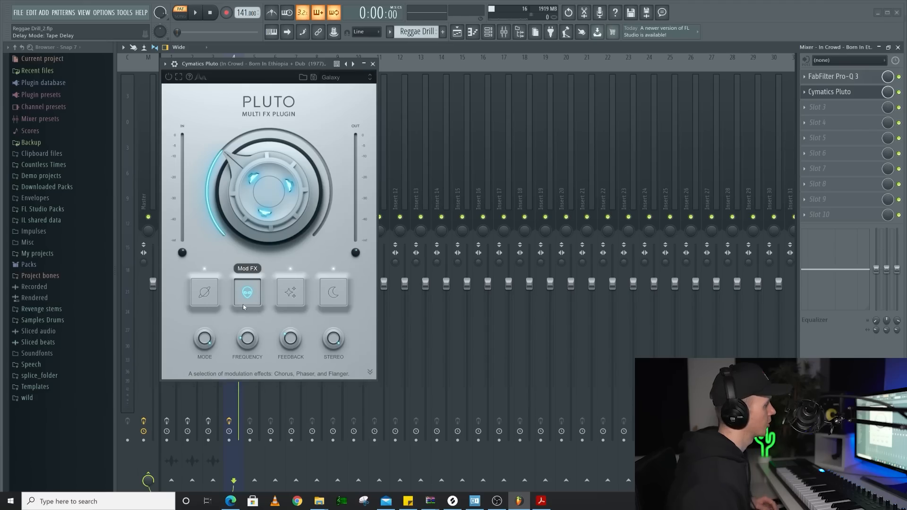
In Pluto's Delay section, adjust the Tape Delay's damping and BPM-synced time, and switch the mode to Granular Delay.
left_click(290, 292)
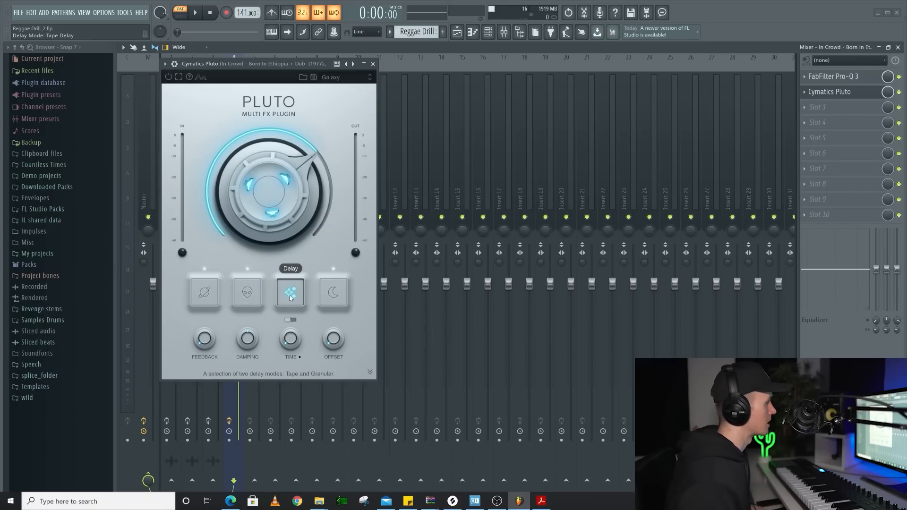
left_click(290, 320)
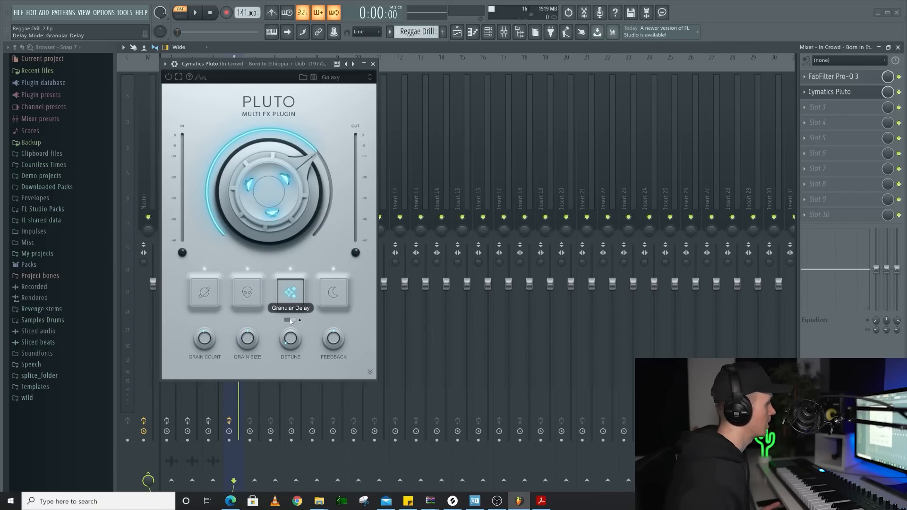
left_click(290, 321)
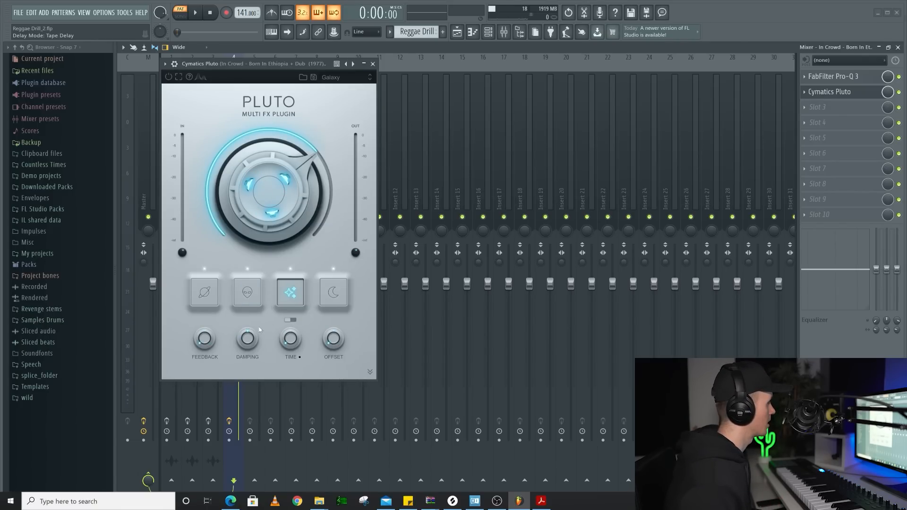
left_click_drag(253, 340, 254, 323)
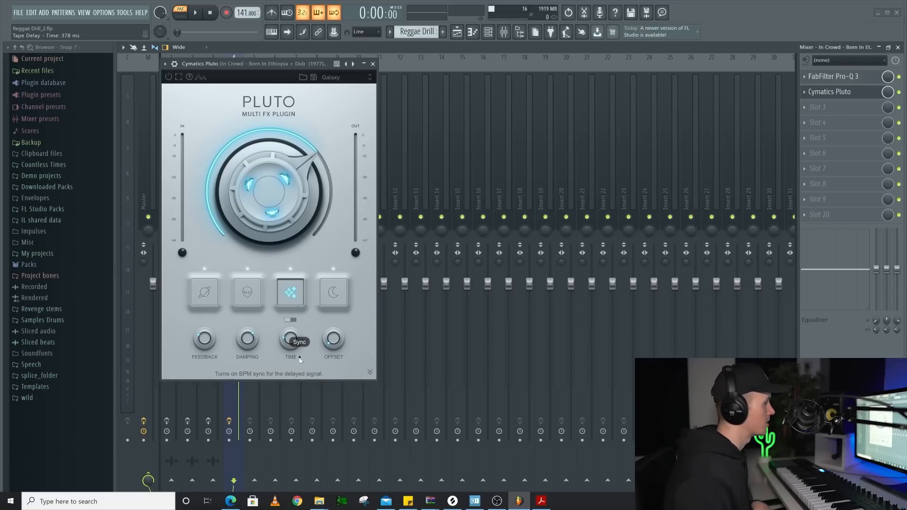
mouse_move(295, 349)
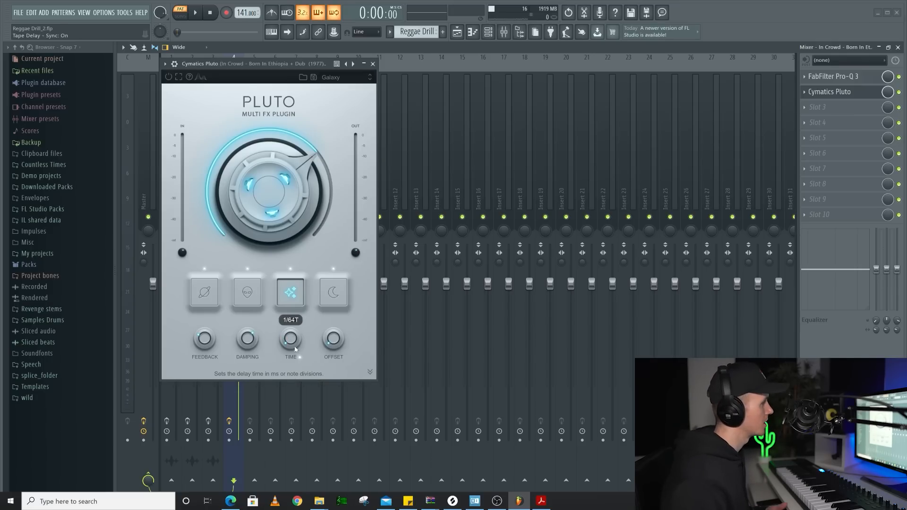
left_click_drag(292, 346, 294, 332)
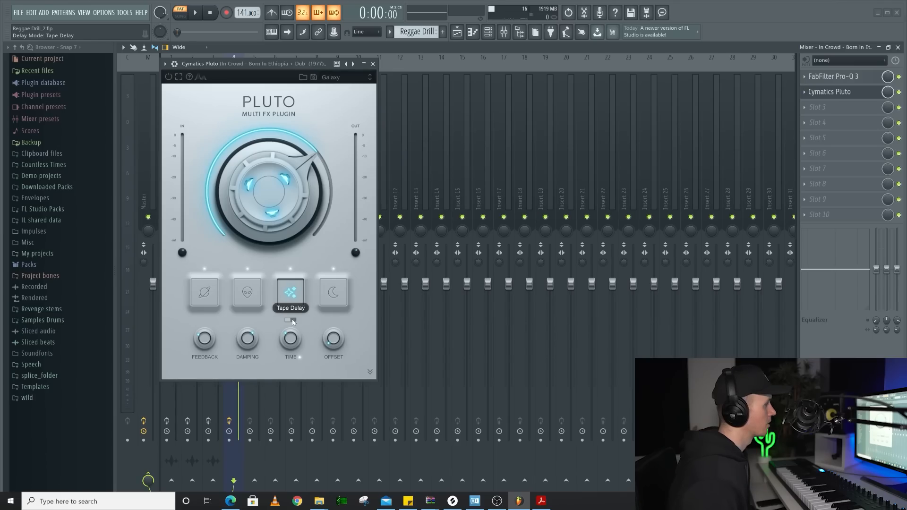
left_click(293, 321)
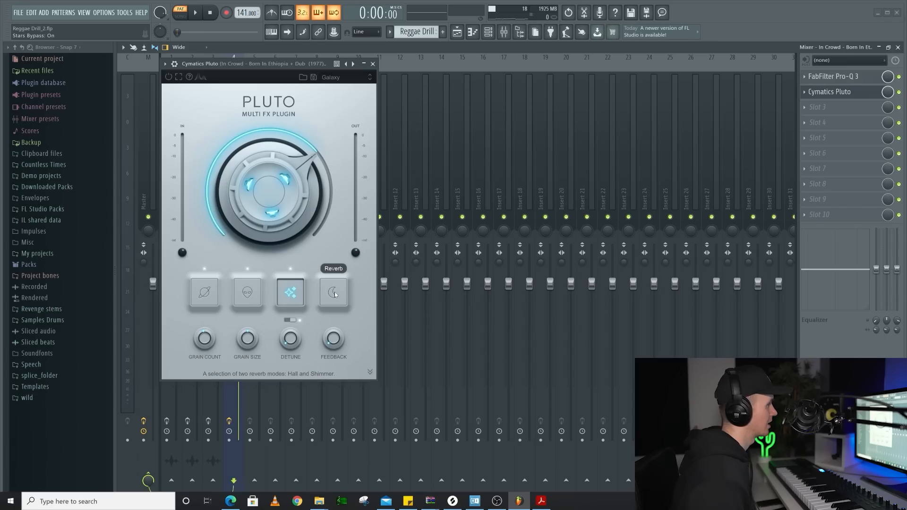
In Pluto's Reverb section, set the Hall decay to 1746 ms and switch to Shimmer mode to review its controls.
left_click(336, 292)
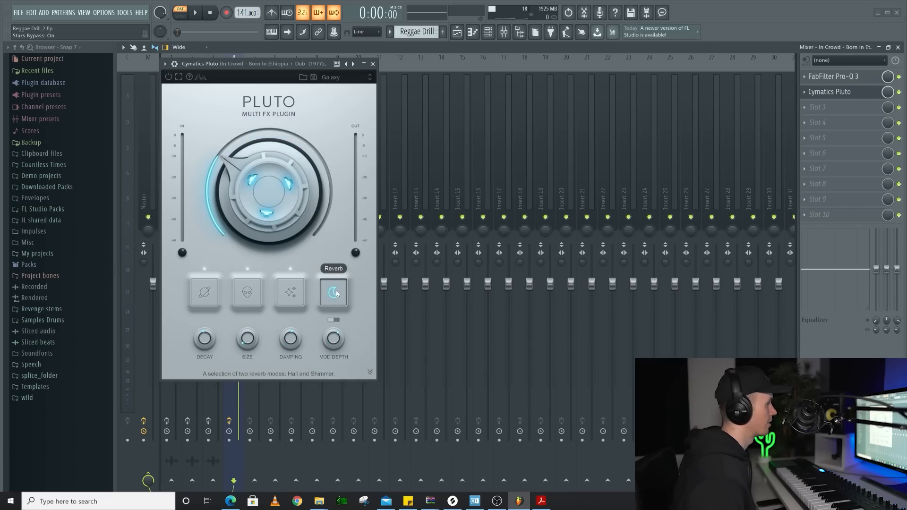
left_click(336, 320)
left_click(334, 320)
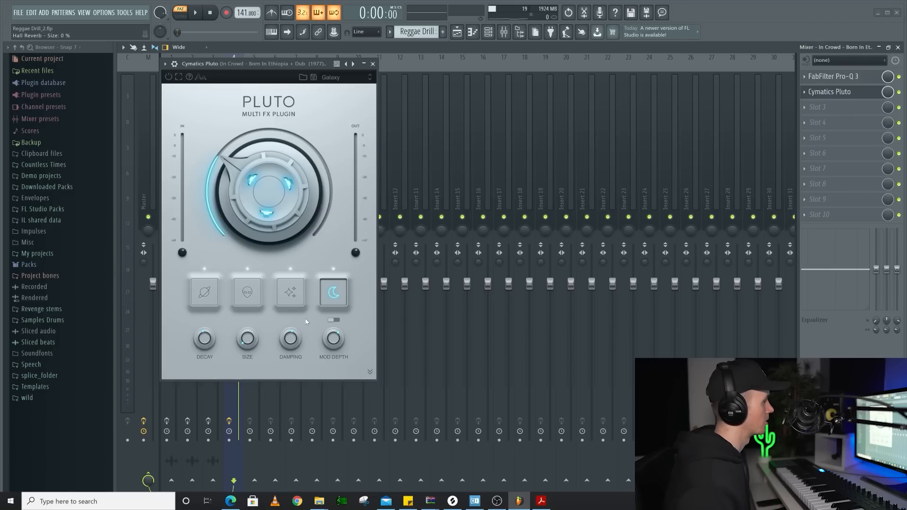
mouse_move(215, 348)
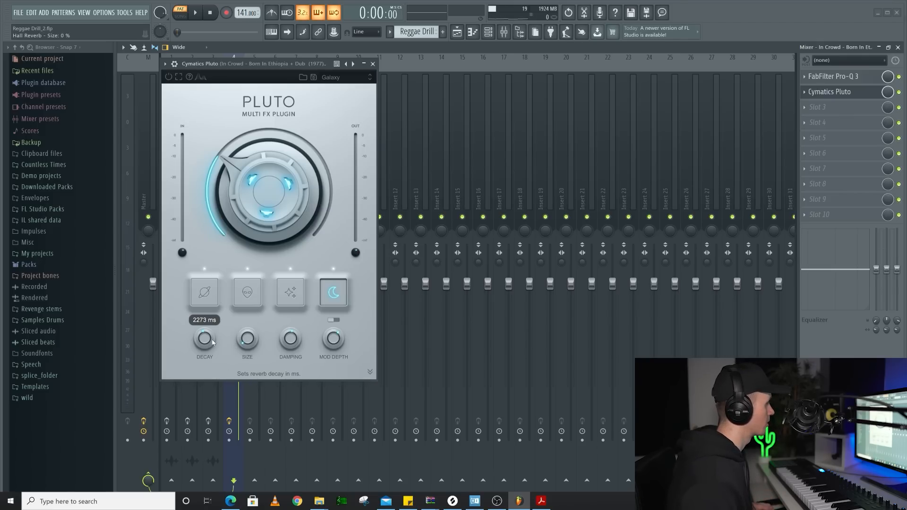
scroll(212, 346, "down", 2)
mouse_move(260, 337)
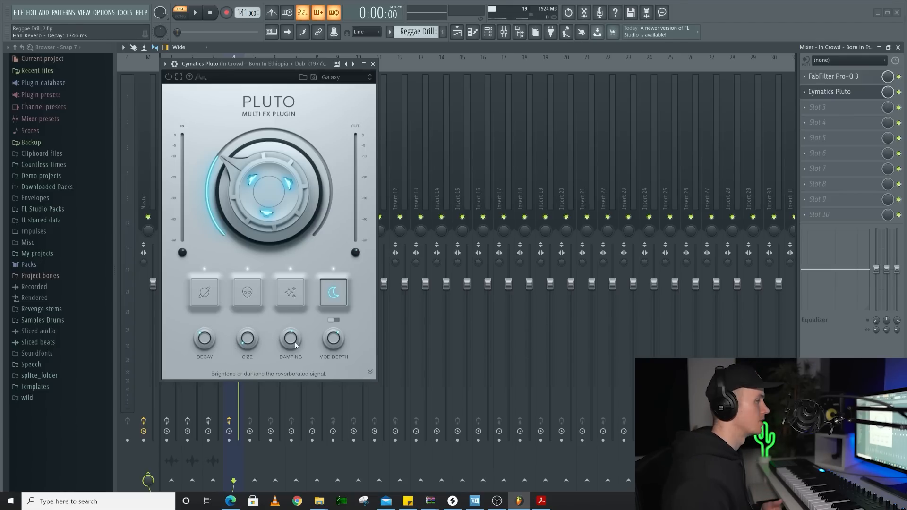
mouse_move(344, 339)
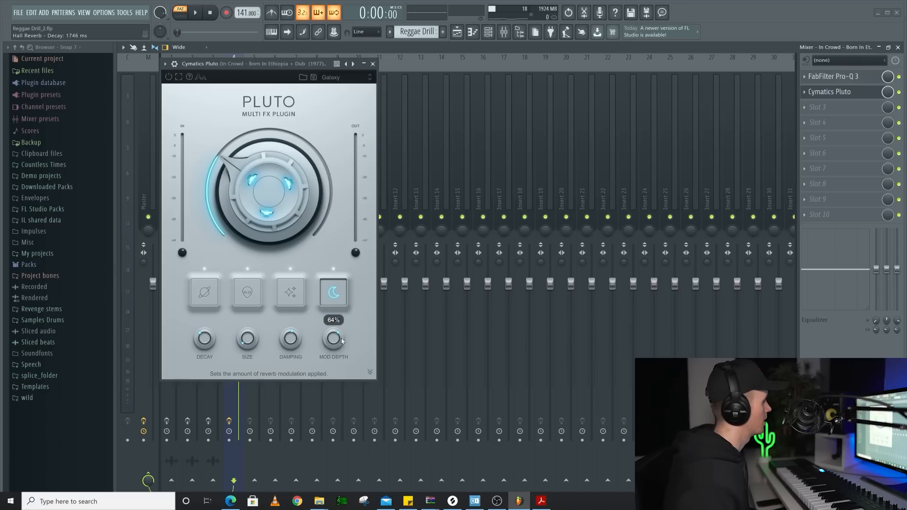
left_click(334, 320)
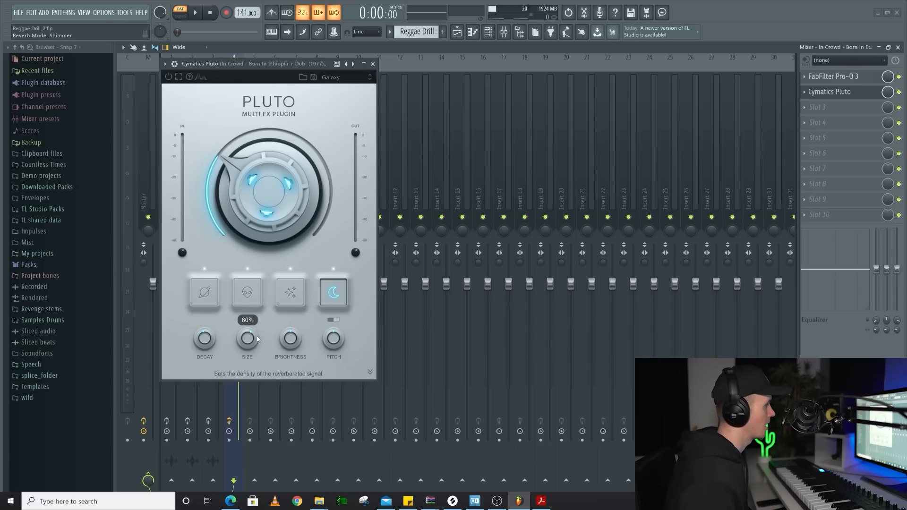
mouse_move(345, 339)
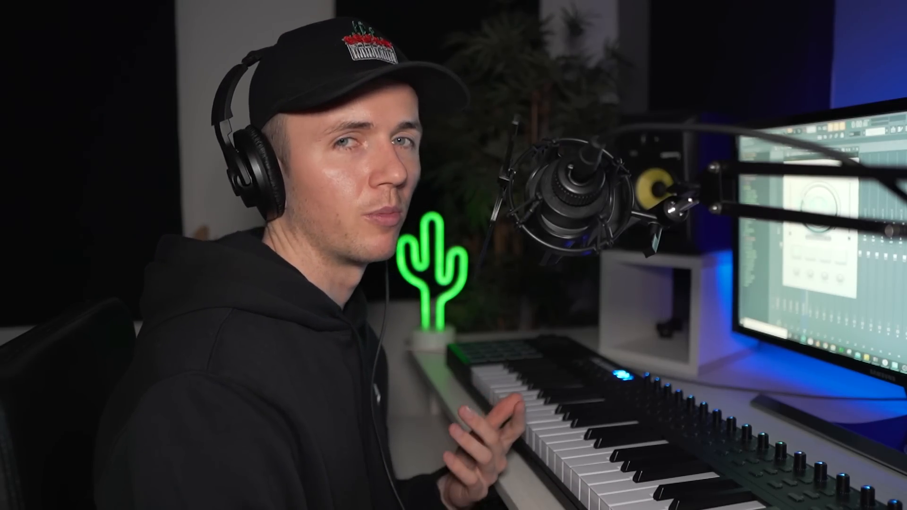
During playback, set the Wow/Flutter amount to 24% and blend to 86% Wow - 14% Flutter, adjusting the stereo spread and rates.
mouse_move(224, 163)
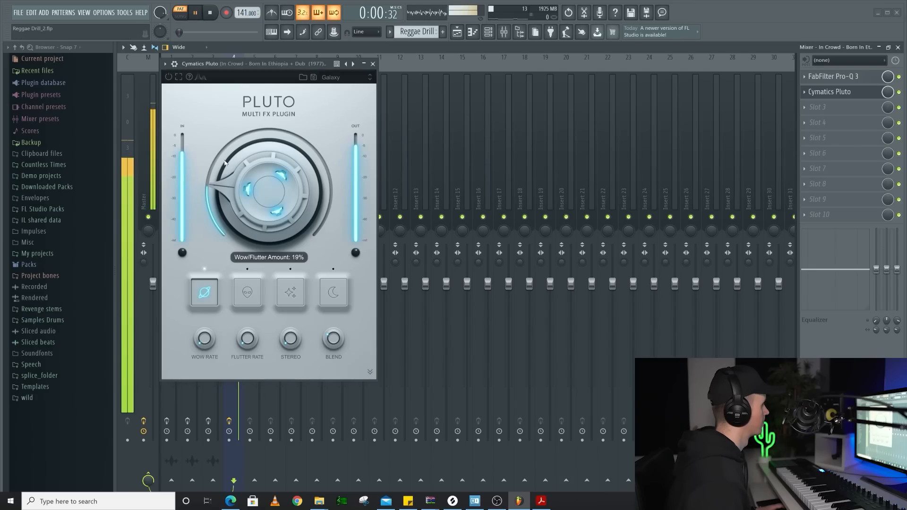
left_click_drag(242, 206, 235, 200)
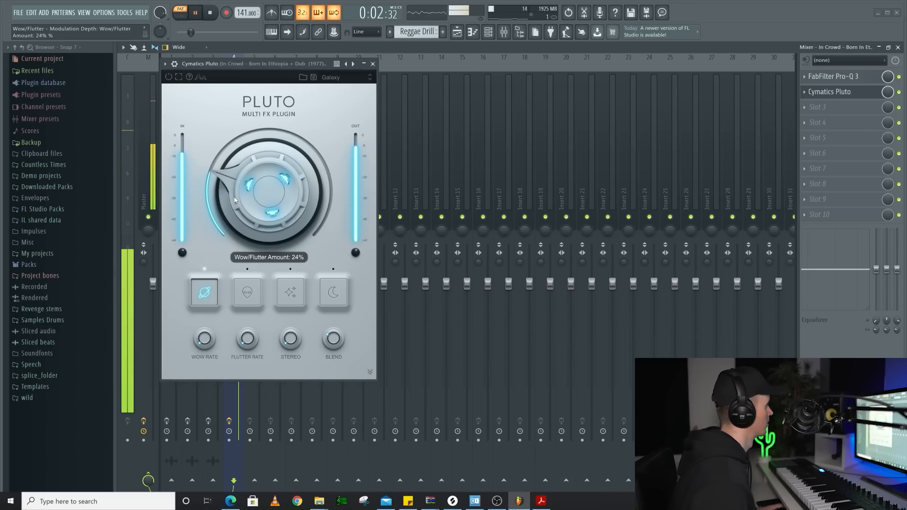
mouse_move(284, 334)
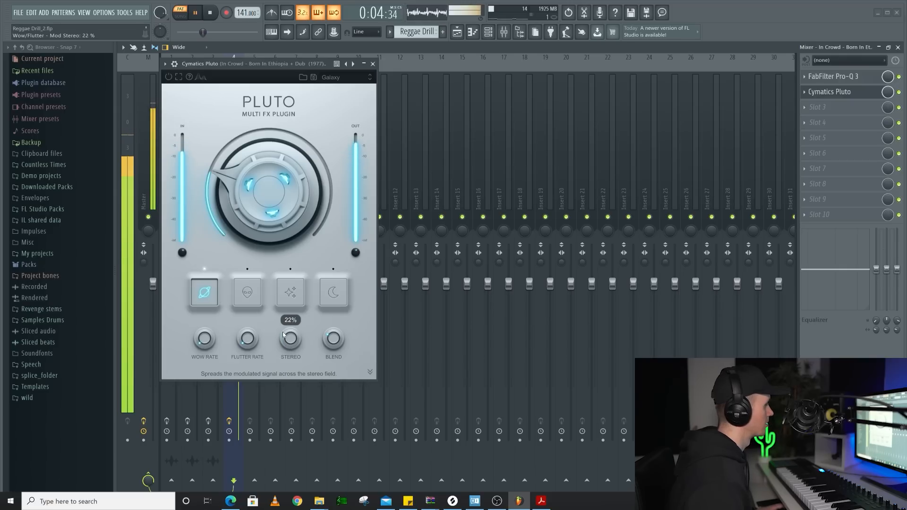
mouse_move(204, 341)
left_click_drag(204, 341, 243, 339)
mouse_move(245, 344)
left_click_drag(337, 345, 338, 352)
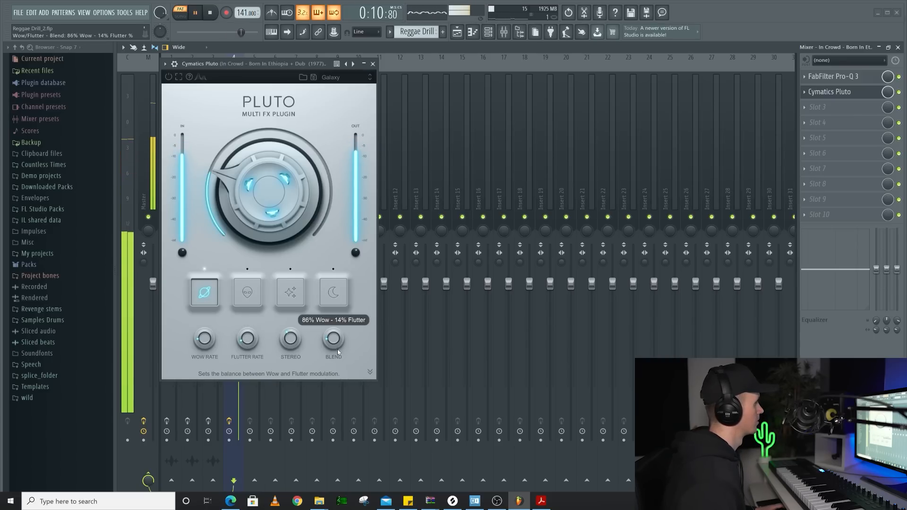
Enable the Mod FX effect, audition Chorus against Flanger, and settle on Flanger with a frequency of 1.40 Hz.
left_click(249, 292)
left_click(247, 269)
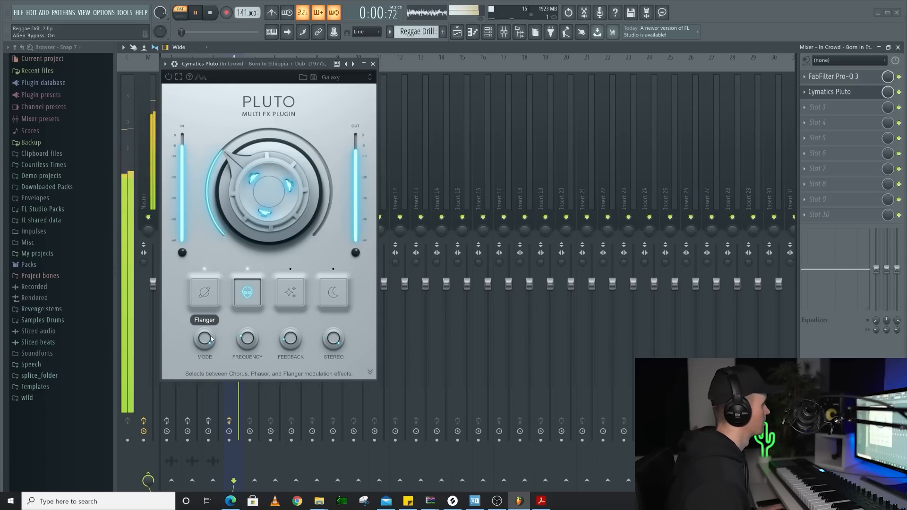
left_click_drag(206, 336, 204, 341)
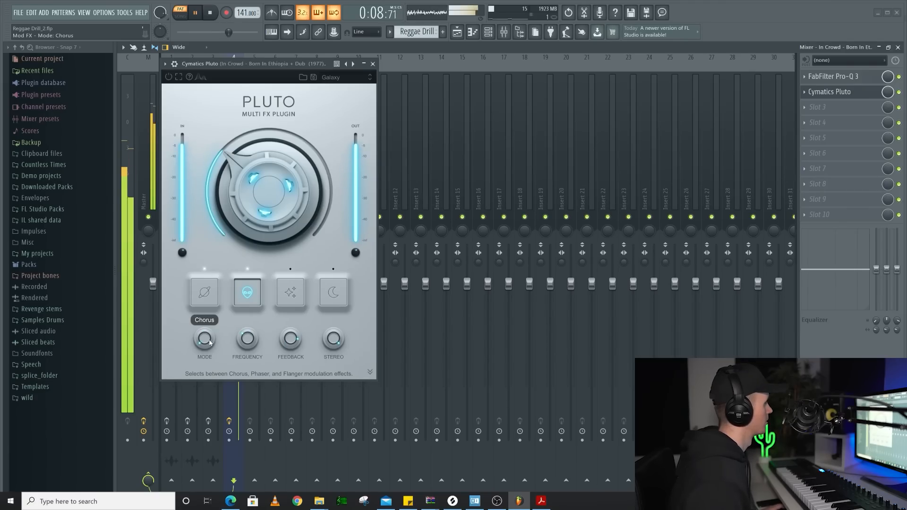
left_click_drag(210, 346, 209, 325)
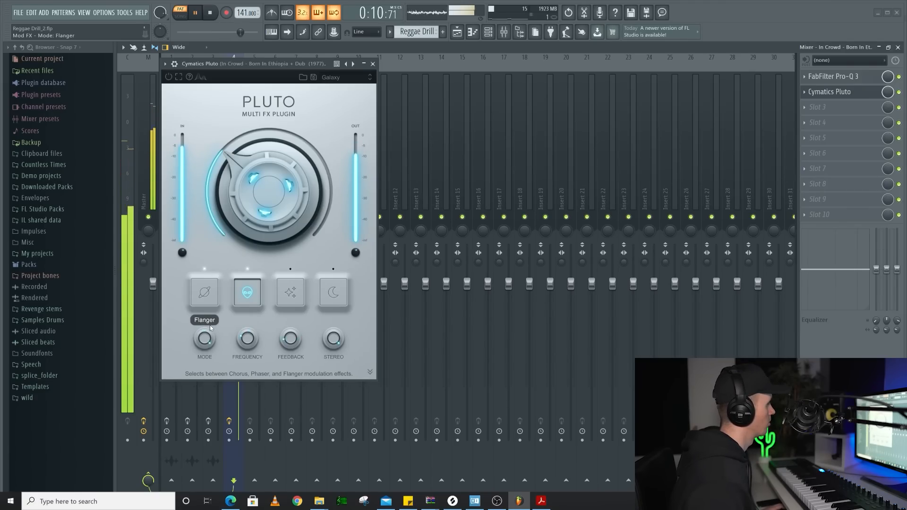
mouse_move(252, 342)
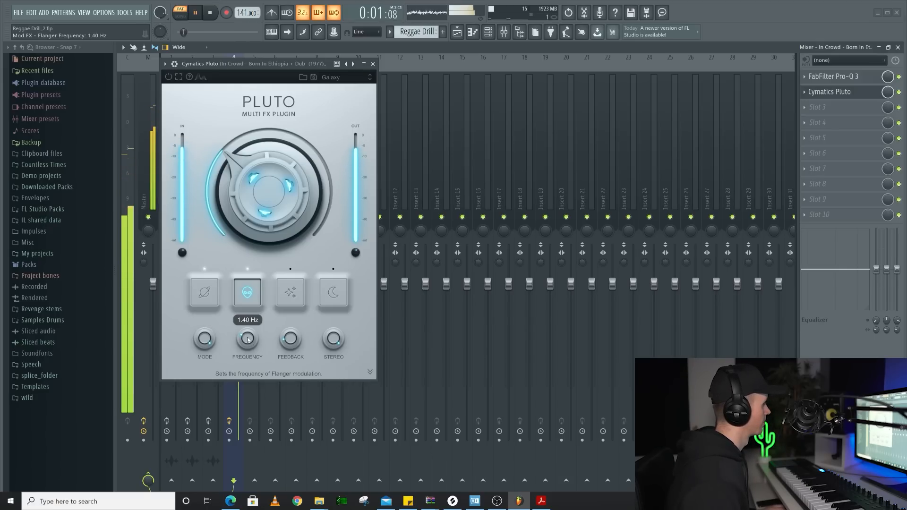
Set the Flanger feedback to -73% and the Mod FX modulation amount to 15% during playback.
mouse_move(294, 344)
left_click_drag(290, 332, 293, 338)
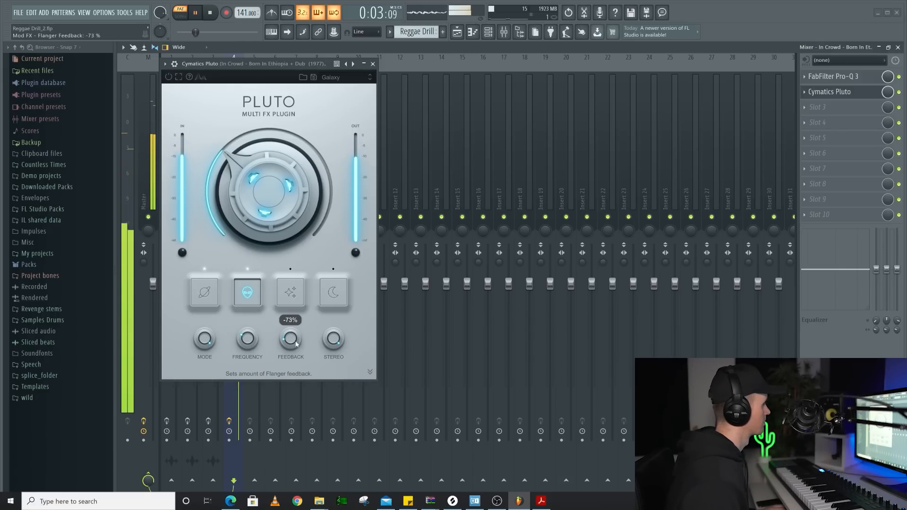
left_click_drag(276, 188, 289, 220)
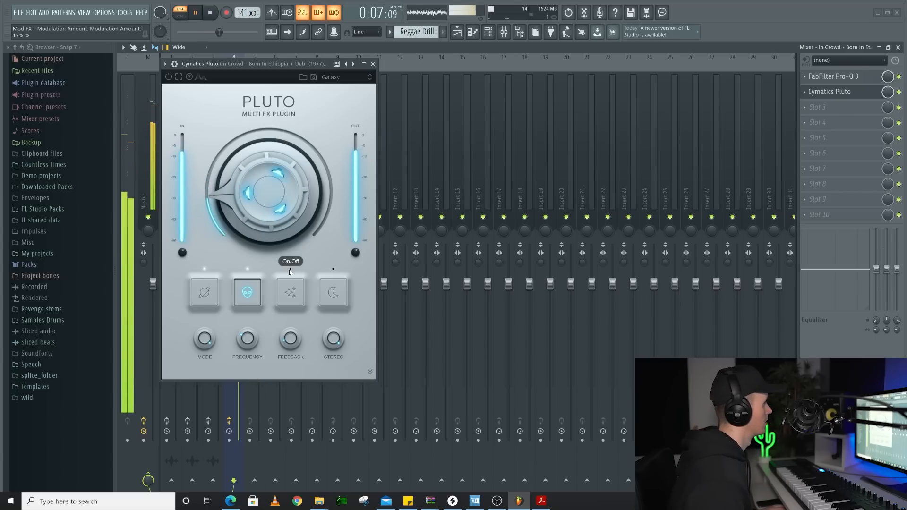
Enable Pluto's Delay in Granular mode and its Reverb in Shimmer mode while the sample plays.
left_click(291, 293)
left_click(292, 321)
left_click(301, 321)
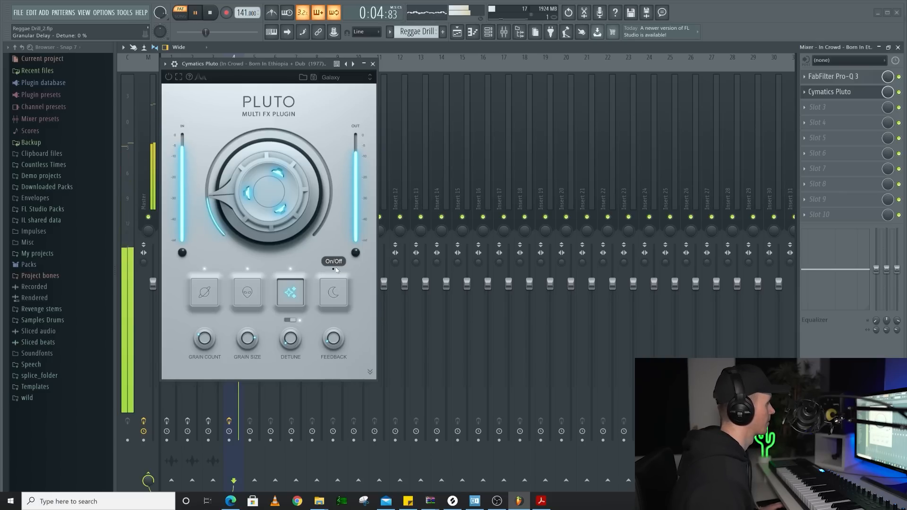
left_click(333, 292)
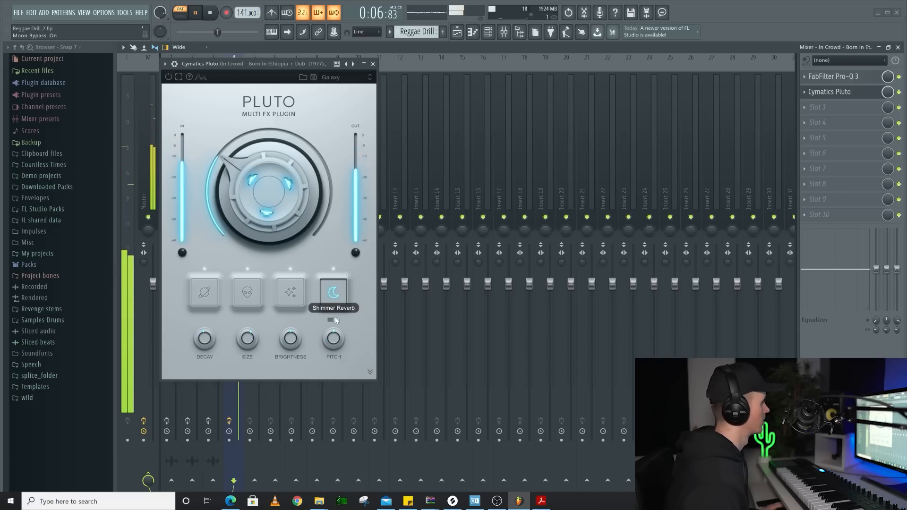
mouse_move(208, 344)
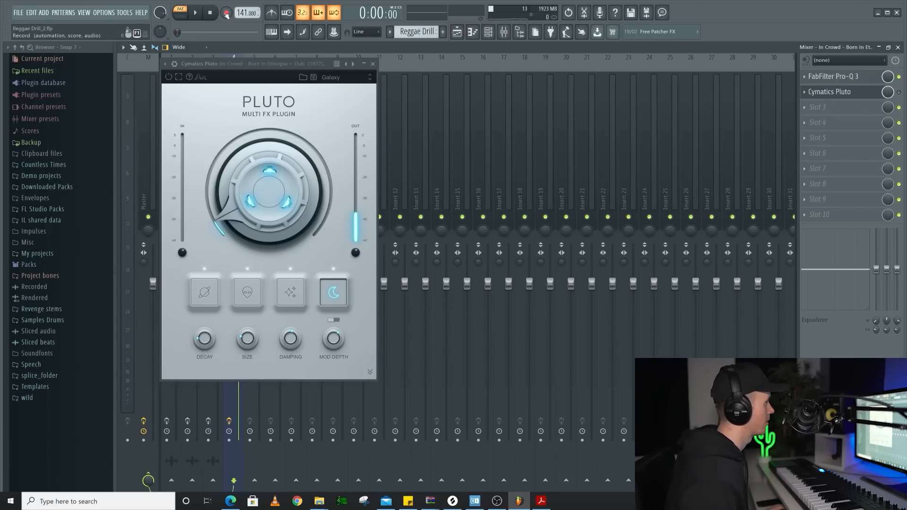
Play the sample to compare it with and without Pluto, and review the Mod FX and Wow/Flutter sections.
left_click(203, 12)
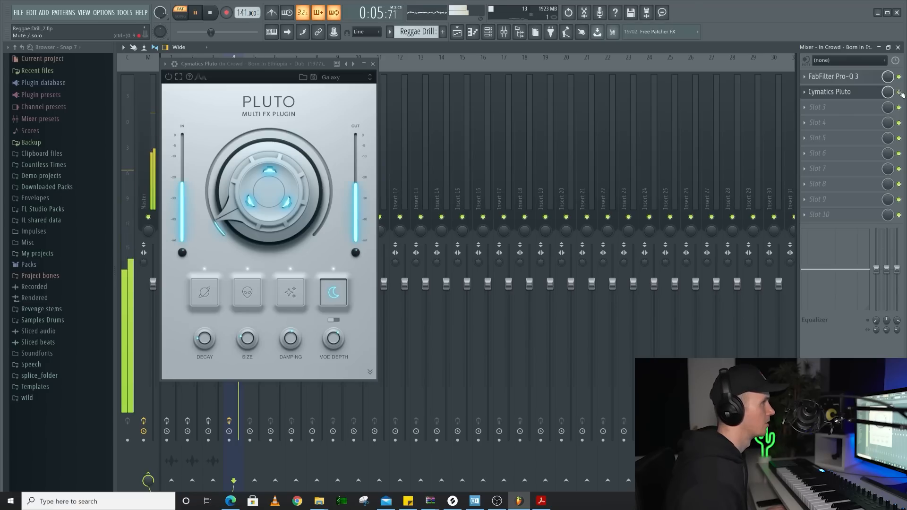
left_click(249, 301)
left_click(216, 296)
left_click(241, 303)
mouse_move(261, 199)
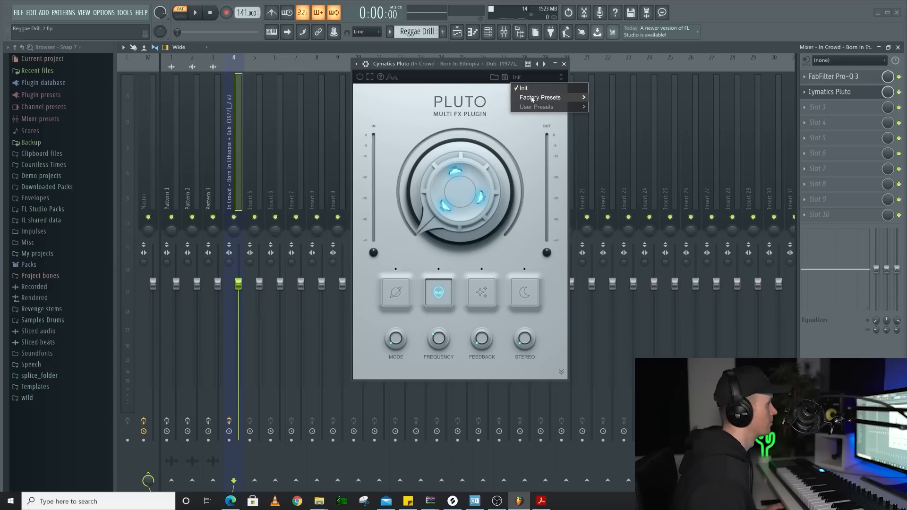
Load Pluto's factory FX preset Basic Sauce and start playback to audition it on the sample.
left_click(525, 87)
left_click(529, 77)
mouse_move(535, 100)
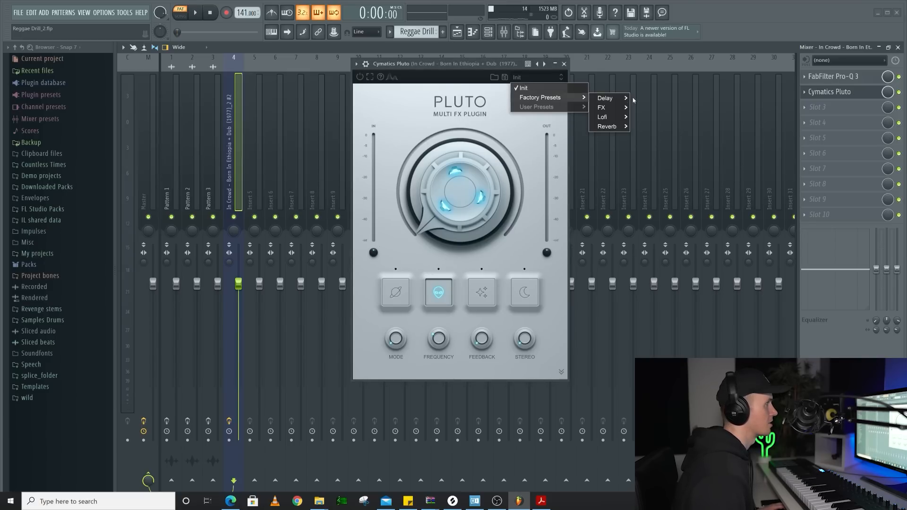
mouse_move(617, 102)
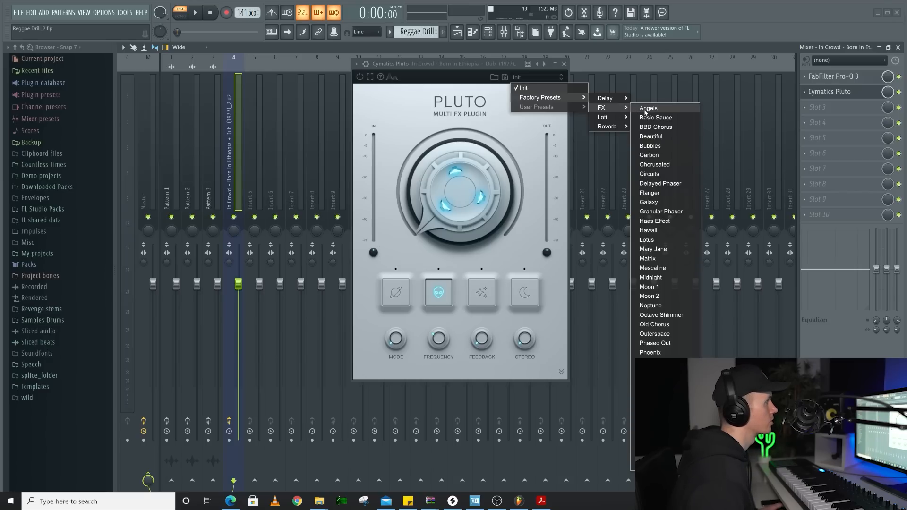
left_click(647, 117)
key("space")
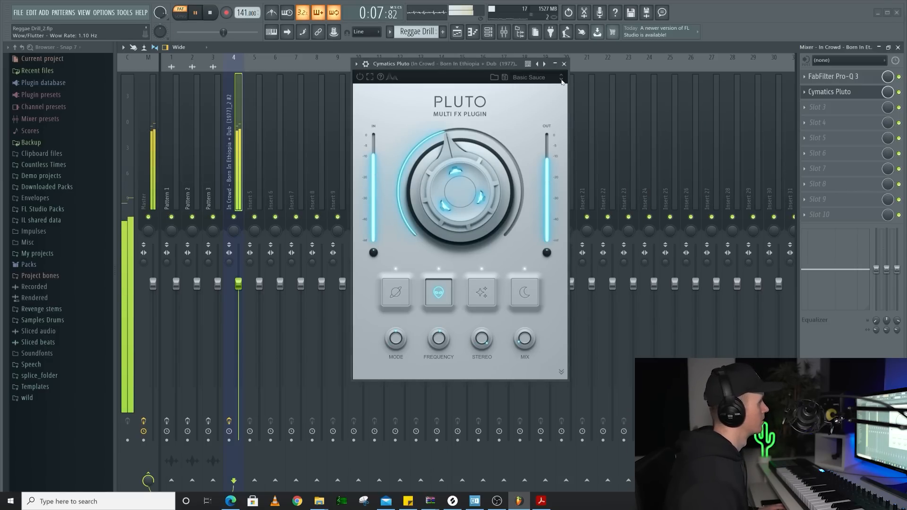
Audition the factory FX presets one after another during playback, from Basic Sauce onward, and settle on Galaxy.
left_click(562, 82)
left_click(562, 82)
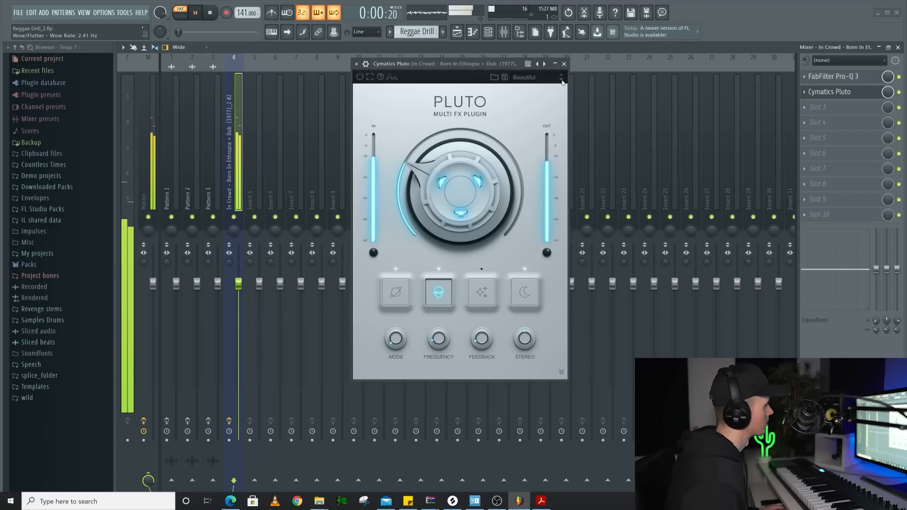
left_click(562, 81)
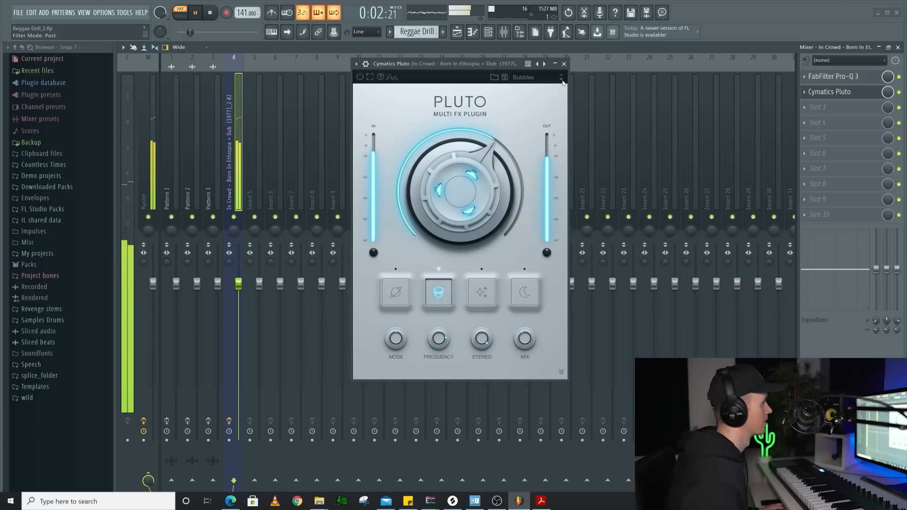
left_click(562, 81)
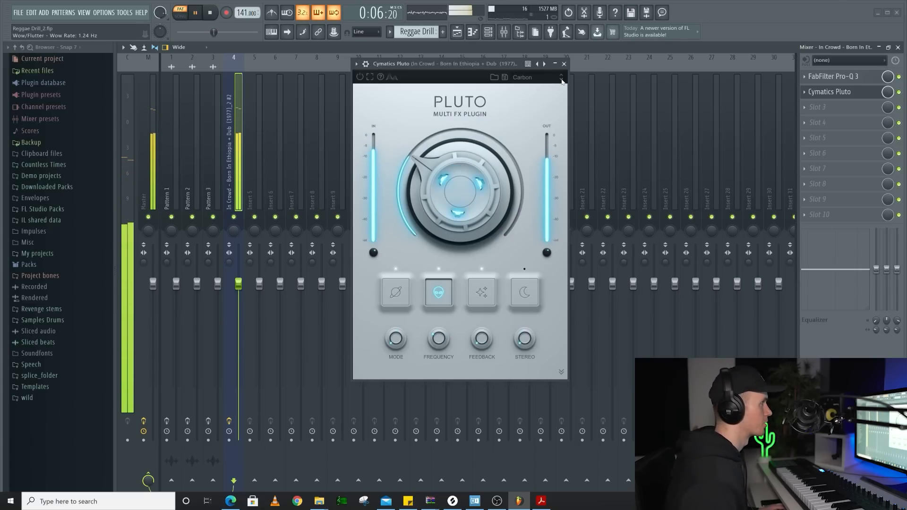
left_click(562, 82)
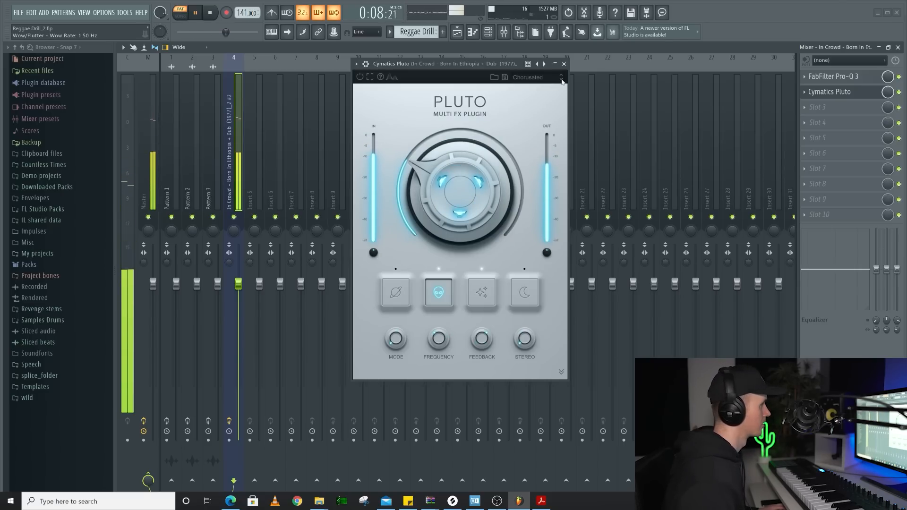
left_click(562, 81)
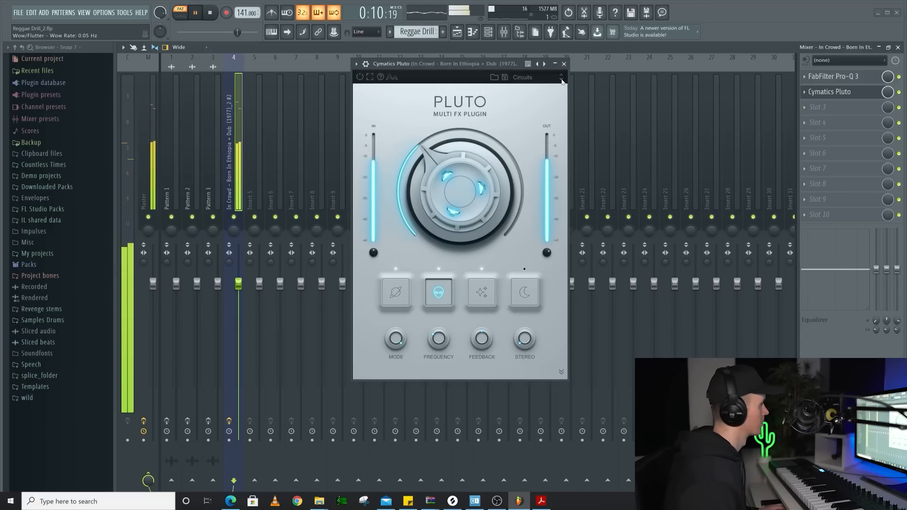
left_click(562, 82)
left_click(562, 81)
left_click(562, 82)
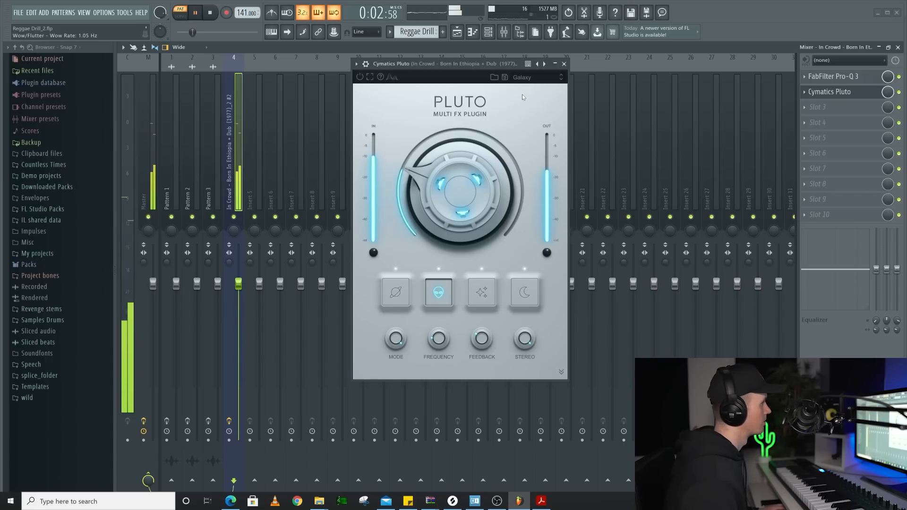
Switch off Mod FX in the Galaxy preset and set the Delay amount to 7%.
left_click(443, 290)
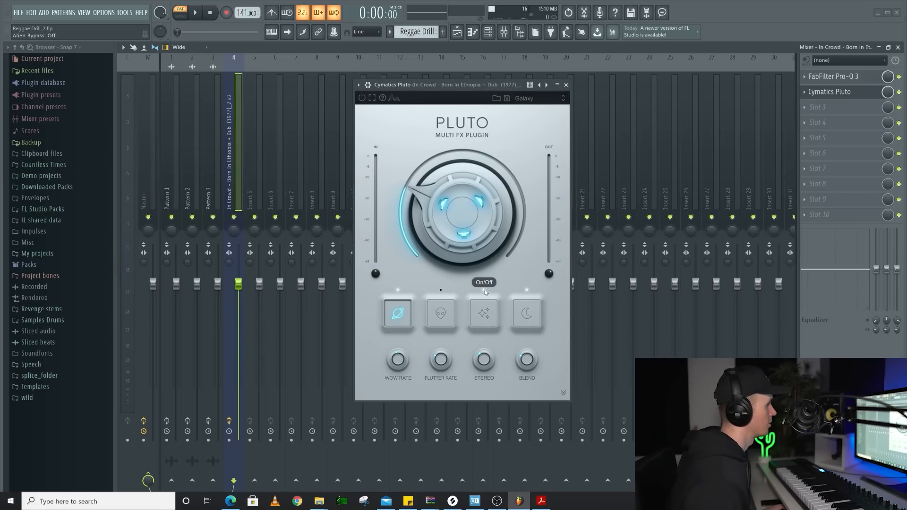
left_click(491, 313)
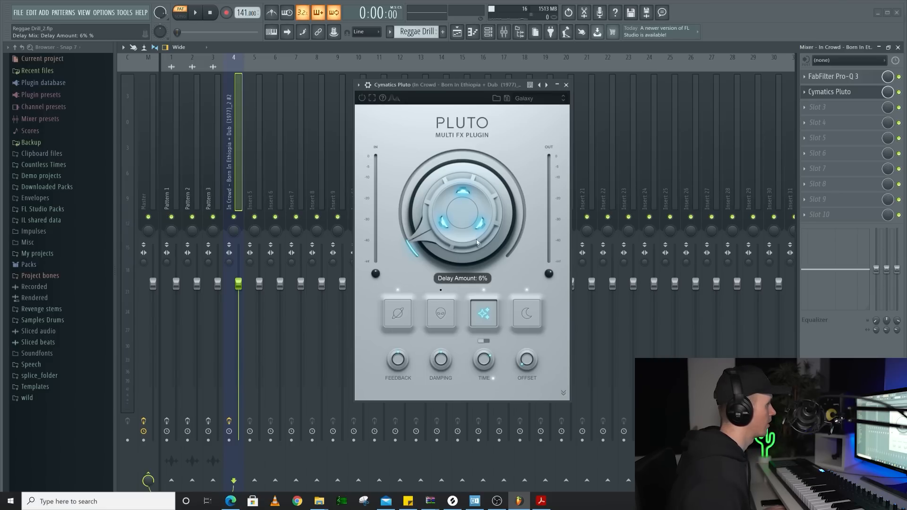
Fine-tune the Hall reverb's amount and size in Pluto while the sample plays.
left_click(532, 315)
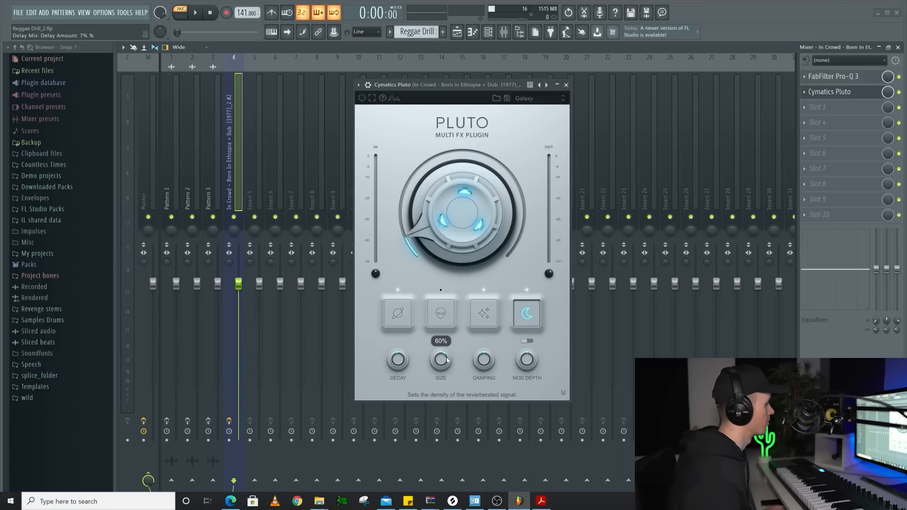
left_click(200, 14)
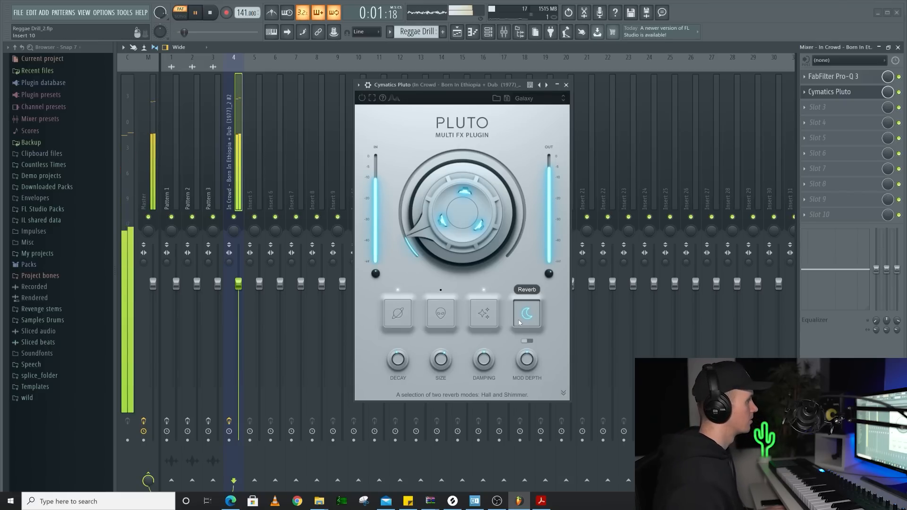
left_click_drag(470, 239, 470, 243)
left_click_drag(444, 365, 403, 370)
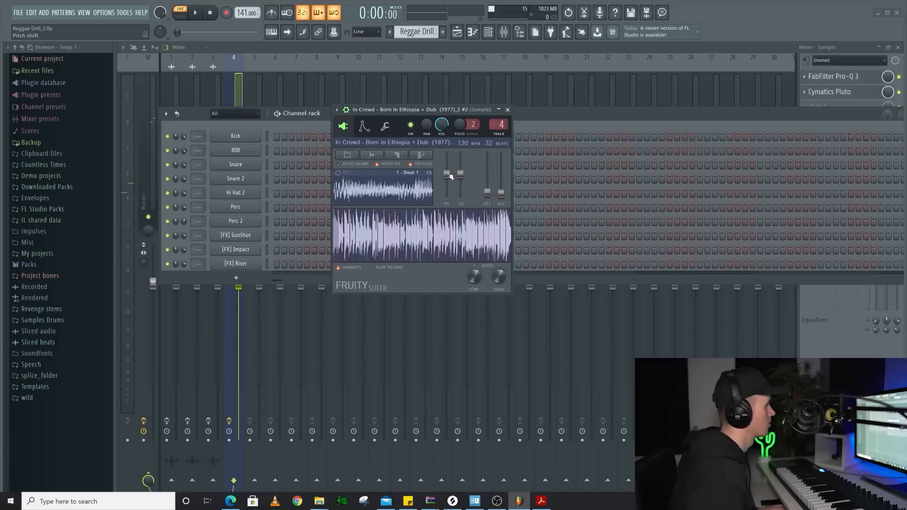
Lower the reggae sample's pitch shift in Fruity Slicer during playback and close the slicer window.
key("space")
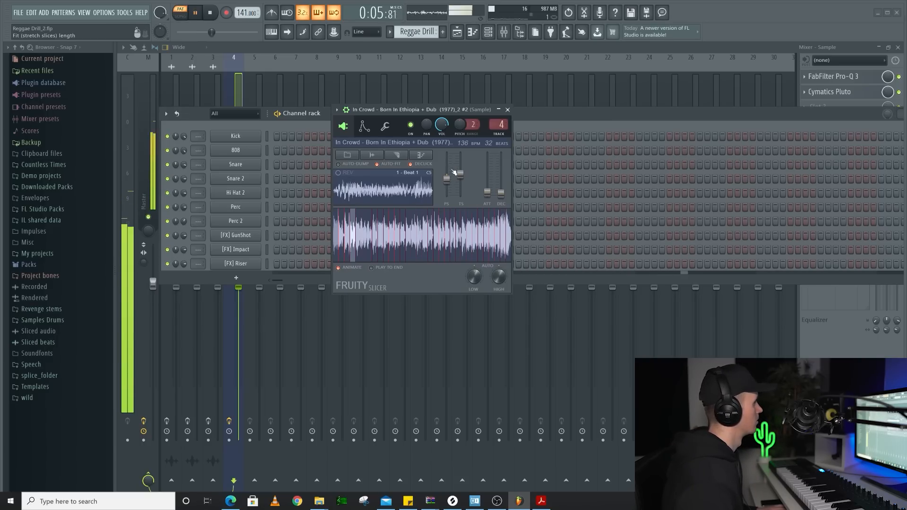
left_click(508, 110)
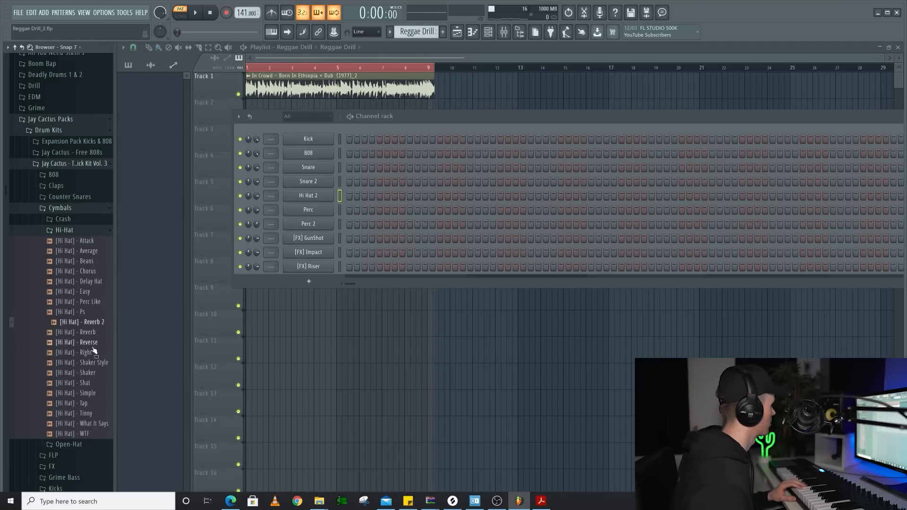
Load the [Hi Hat] - Shaker Style sample onto the Hi Hat 2 channel and add hits on steps 1, 4, 5 and 7.
left_click_drag(93, 362, 350, 197)
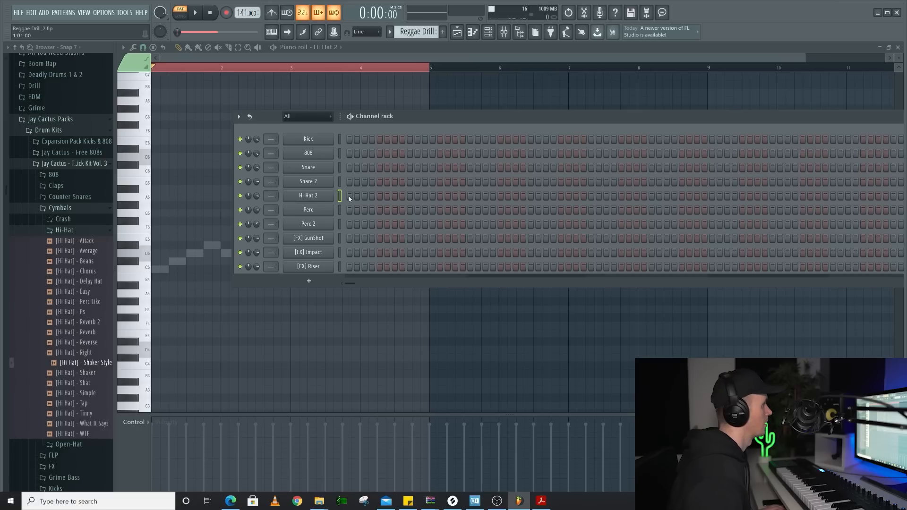
left_click(380, 196)
left_click(394, 196)
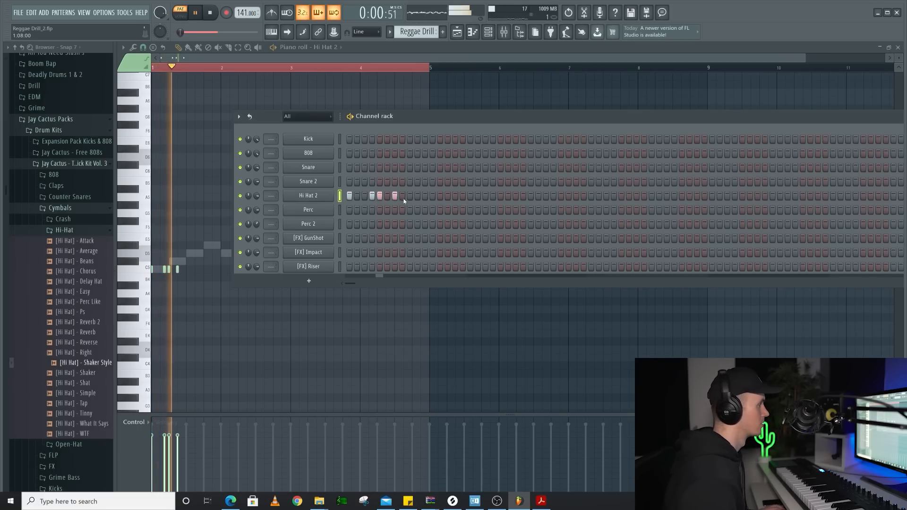
key("space")
Add Hi Hat 2 hits on steps 9, 12, 13 and 15, and extend the hi-hat pattern to eight bars.
left_click(410, 196)
left_click(440, 196)
left_click(433, 197)
key("space")
key("space")
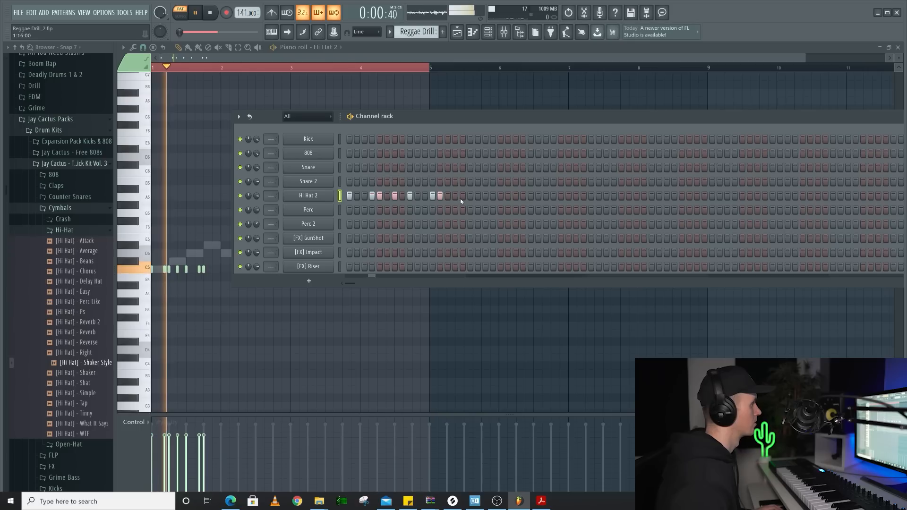
left_click(456, 196)
key("space")
key("space")
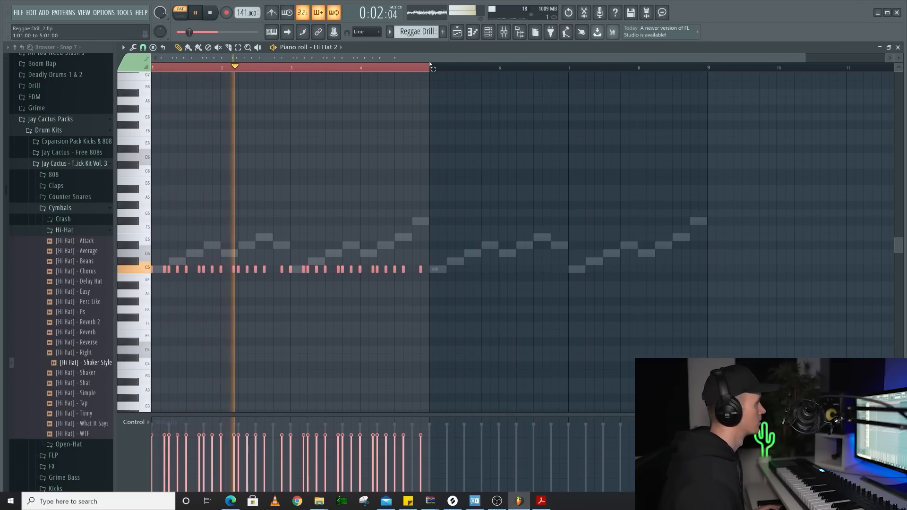
scroll(430, 66, "down", 2)
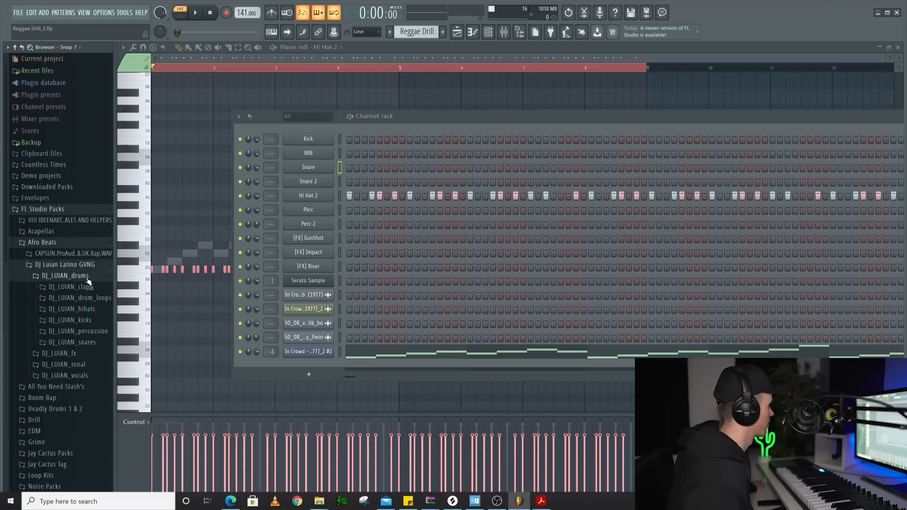
Audition samples in the DJ_LUIAN_snares folder and load DJ_LUIAN_snare_late onto the Snare channel.
scroll(90, 280, "down", 3)
left_click(91, 282)
scroll(89, 282, "down", 4)
left_click(86, 242)
left_click(89, 262)
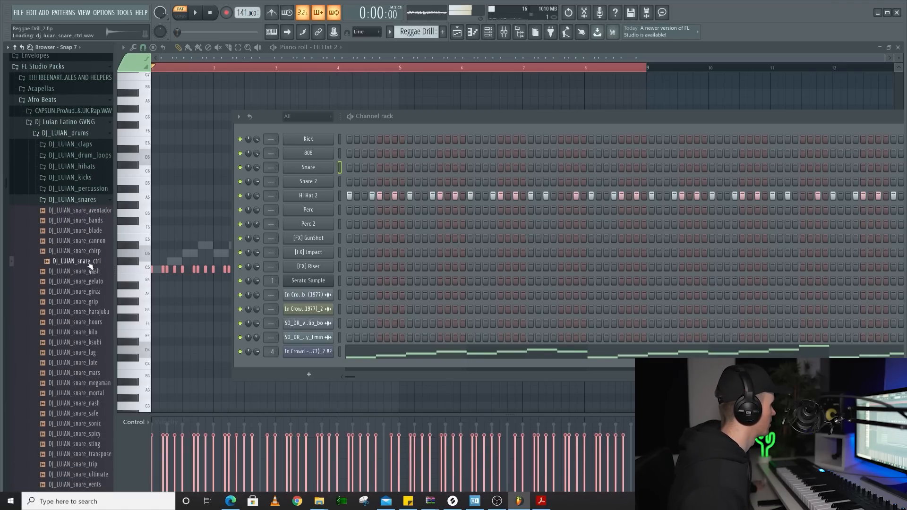
left_click(91, 283)
left_click(92, 365)
left_click_drag(92, 368, 312, 168)
Program the Snare channel's drill pattern during playback, with hits including steps 9, 29, 41 and 61.
key("space")
left_click(410, 168)
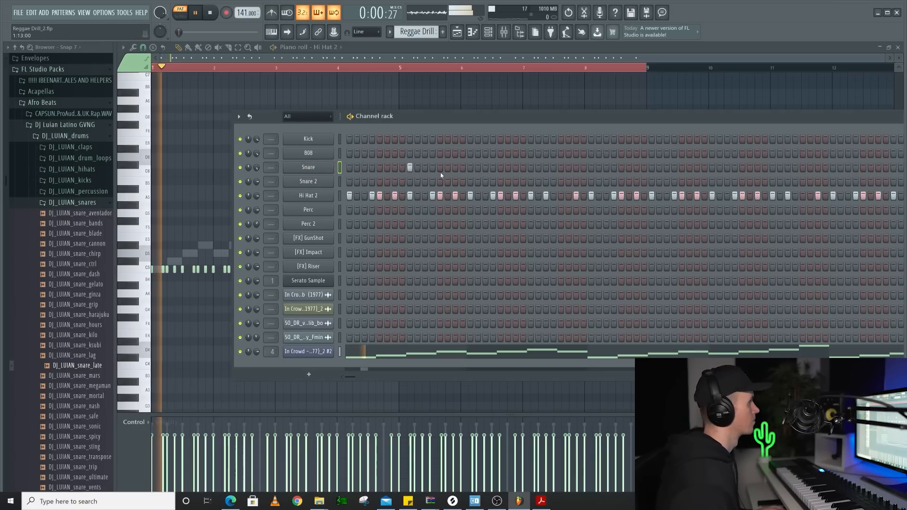
left_click(561, 168)
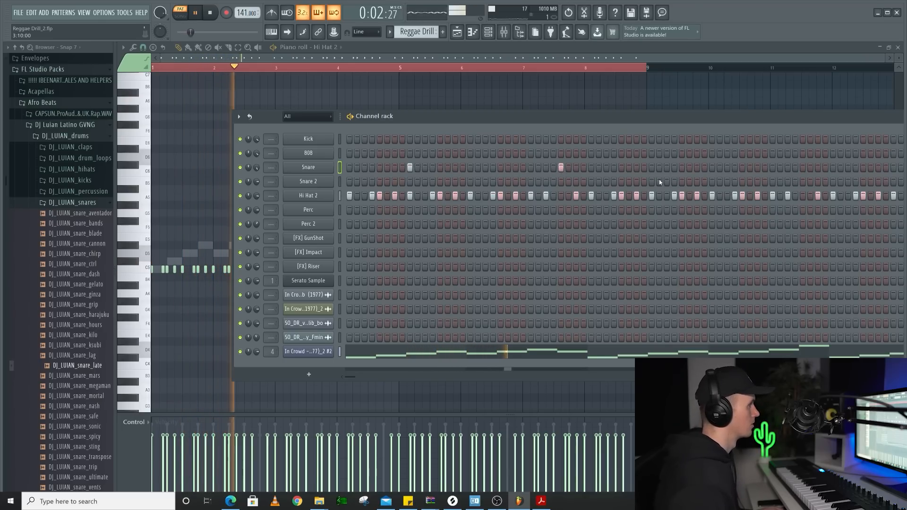
left_click(652, 167)
left_click(727, 168)
left_click(802, 168)
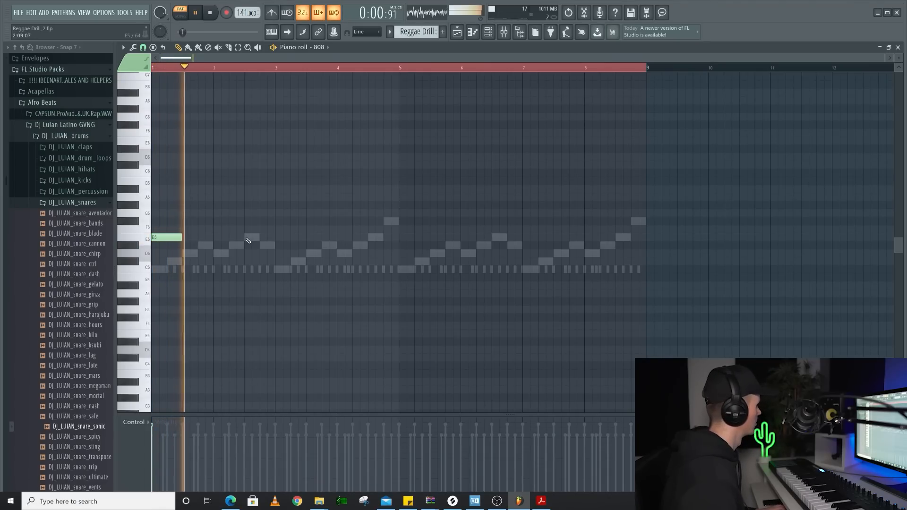
Add 808 notes on E5 at bar 2 beat 3, bar 3 and bar 5, plus an E6 slide note in bar 2.
left_click(248, 238)
left_click(281, 238)
left_click_drag(282, 238, 279, 238)
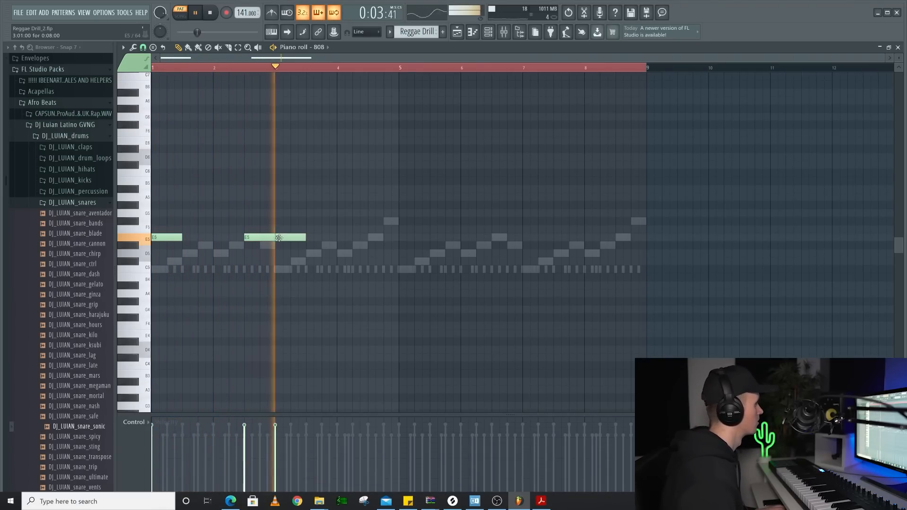
left_click(403, 237)
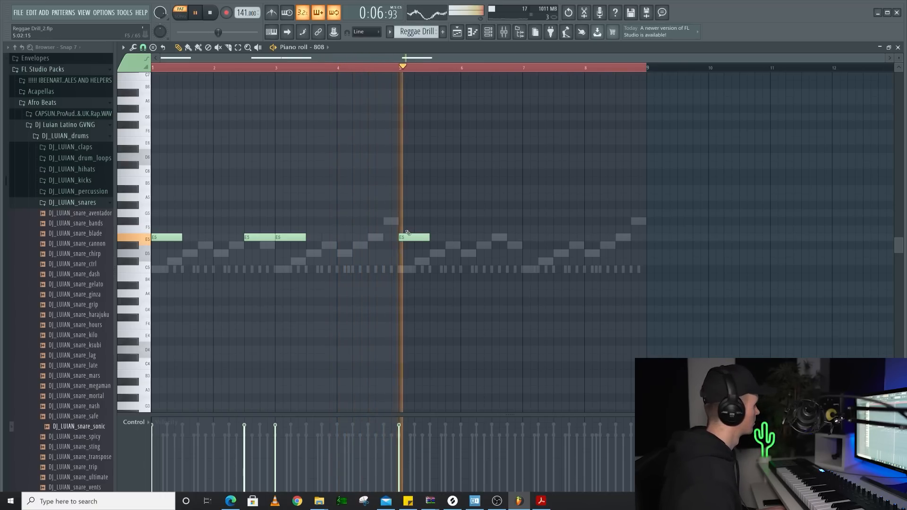
key("space")
left_click(247, 142)
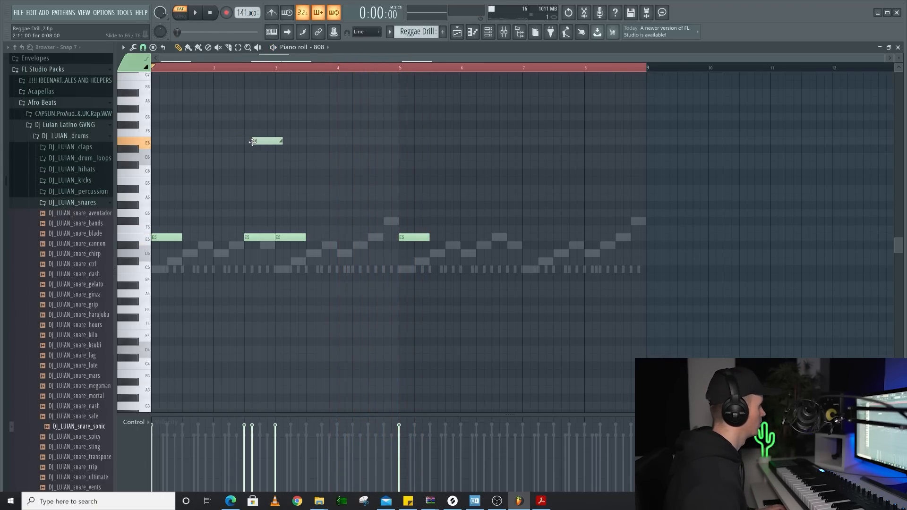
Shorten the E6 slide note in bar 2, and add two D5 808 notes on beats 3 and 4 of bar 4 with a short G5 slide.
key("space")
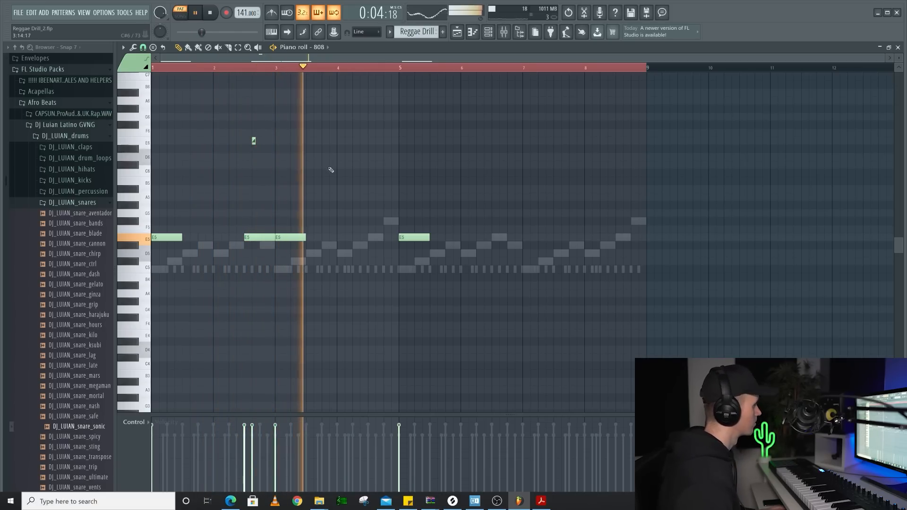
key("space")
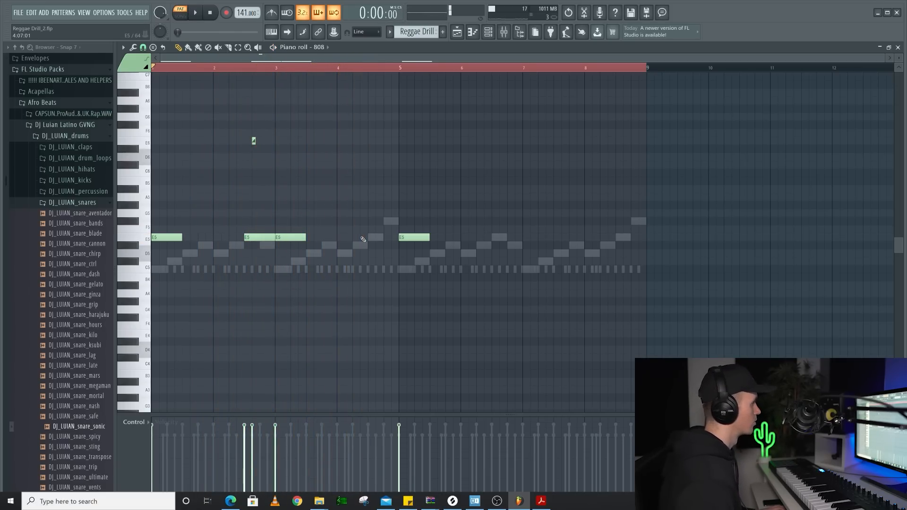
left_click(385, 237)
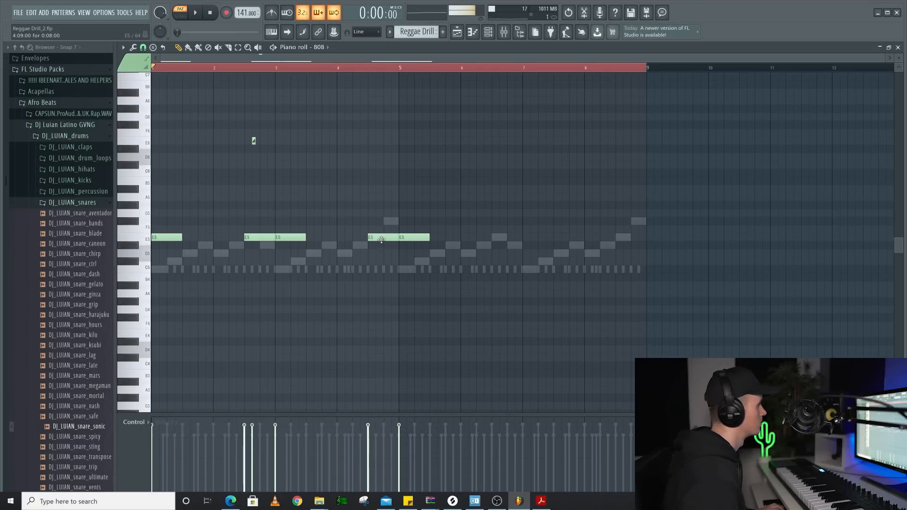
right_click(382, 239, "shift")
key("space")
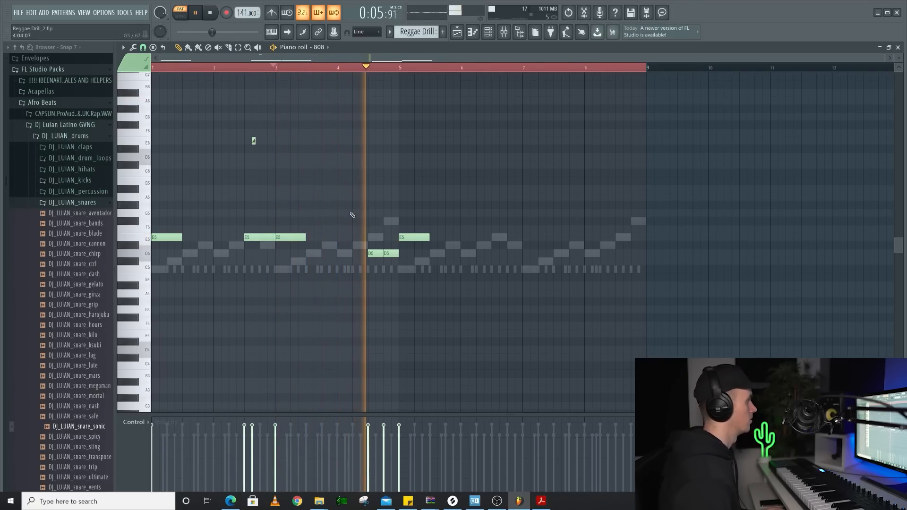
key("space")
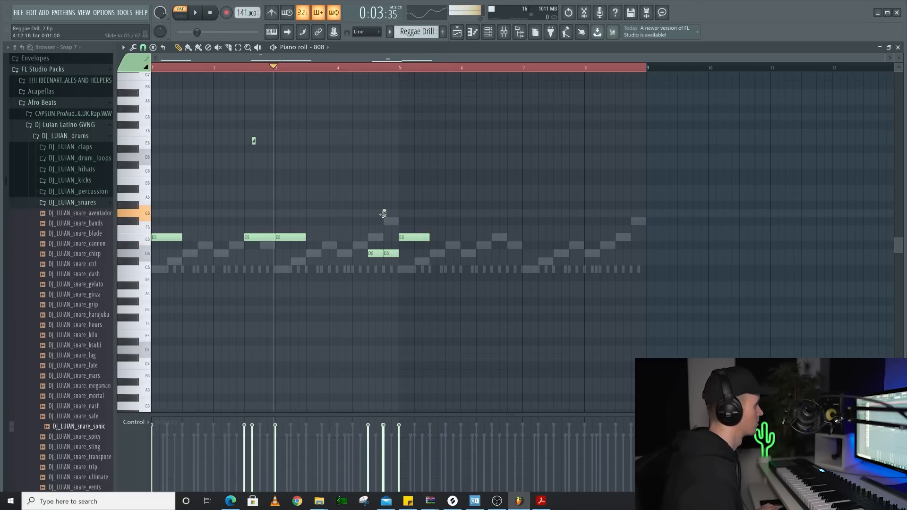
left_click(384, 214)
key("space")
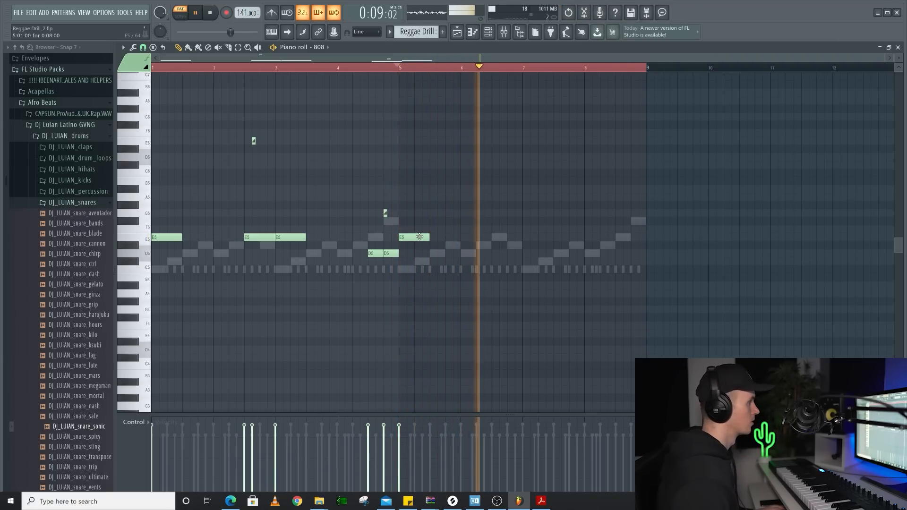
Add short E5 808 notes from bar 6 beat 3, a longer E5 at bar 7, and a G6 slide note over bar 6 beat 4.
key("space")
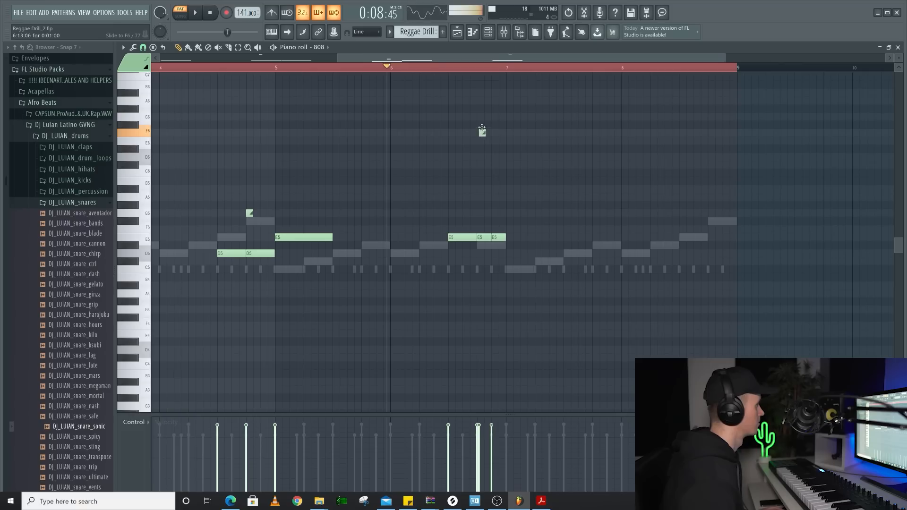
key("space")
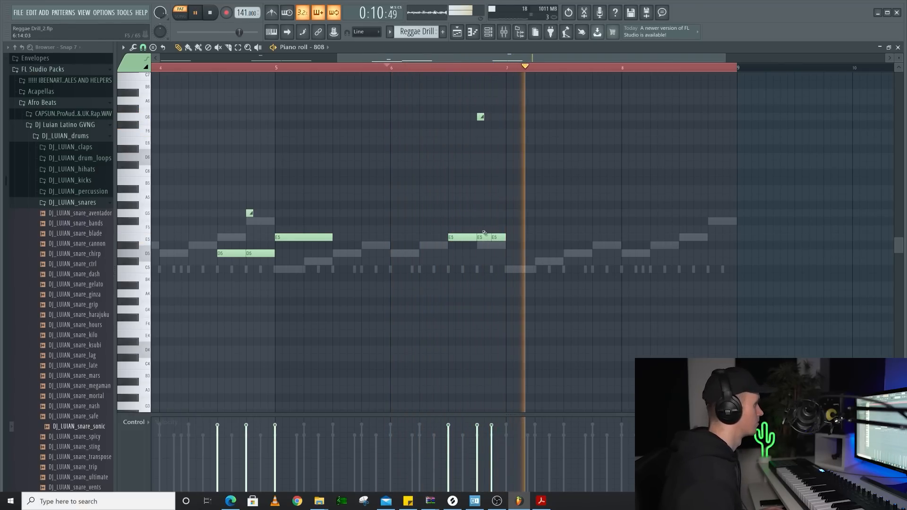
left_click_drag(322, 238, 550, 239)
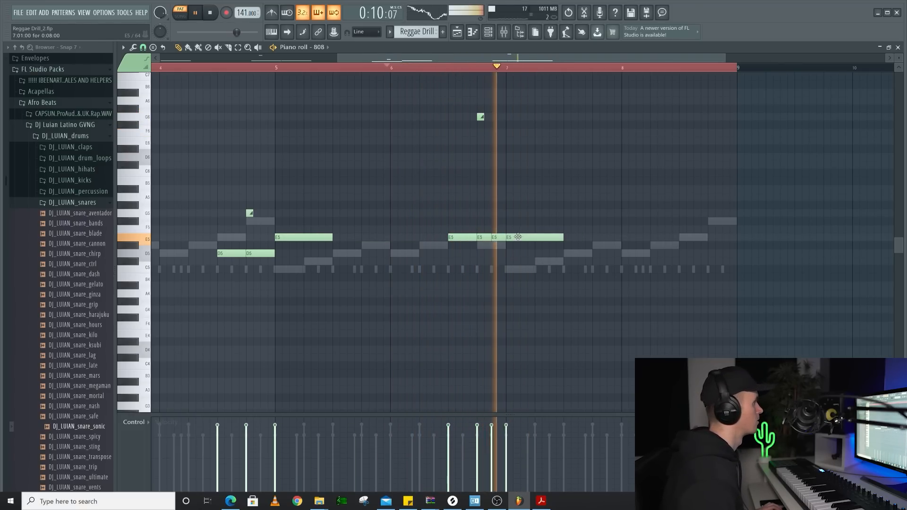
Add three D5 808 notes from bar 8 beat 2 and a short D7 slide note on beat 3, checking them in playback.
scroll(528, 214, "down", 3)
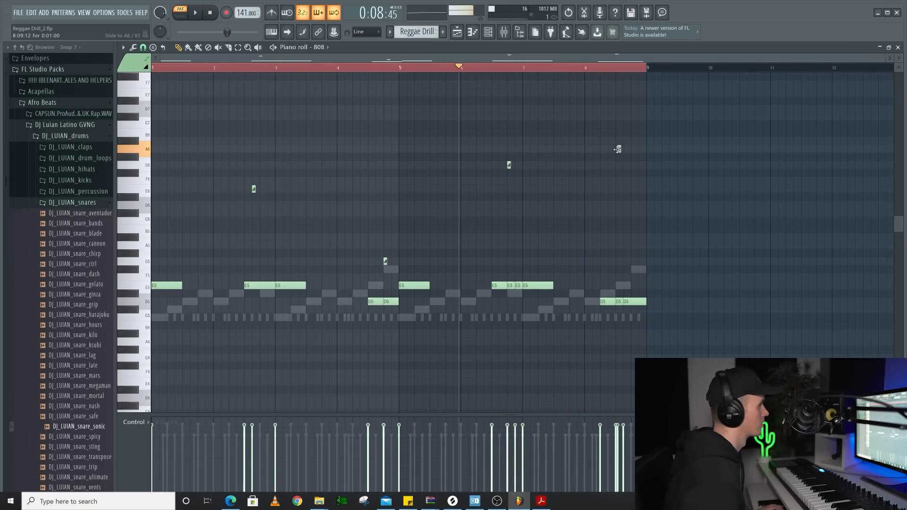
key("space")
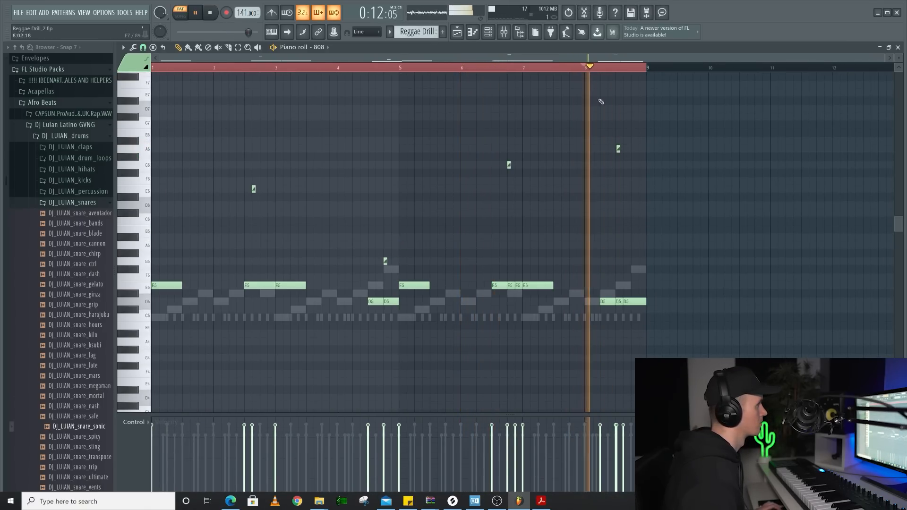
scroll(620, 148, "up", 3)
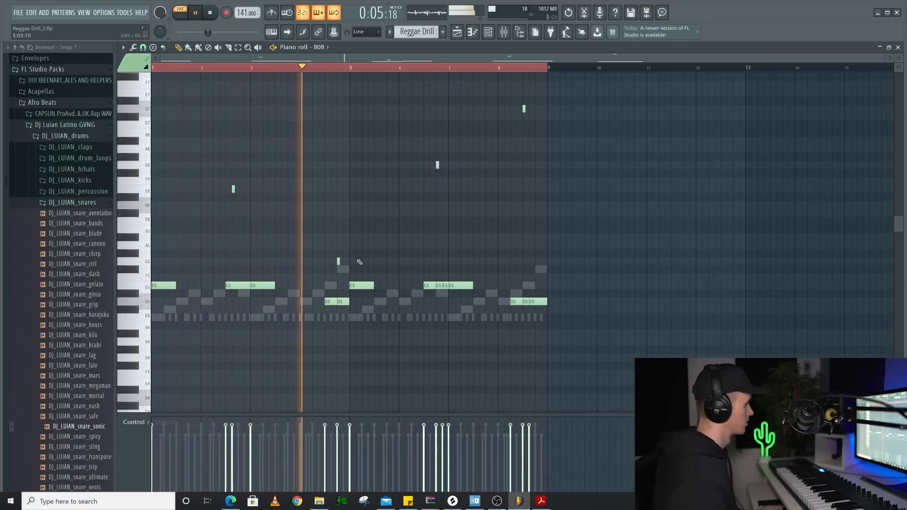
scroll(368, 262, "up", 4)
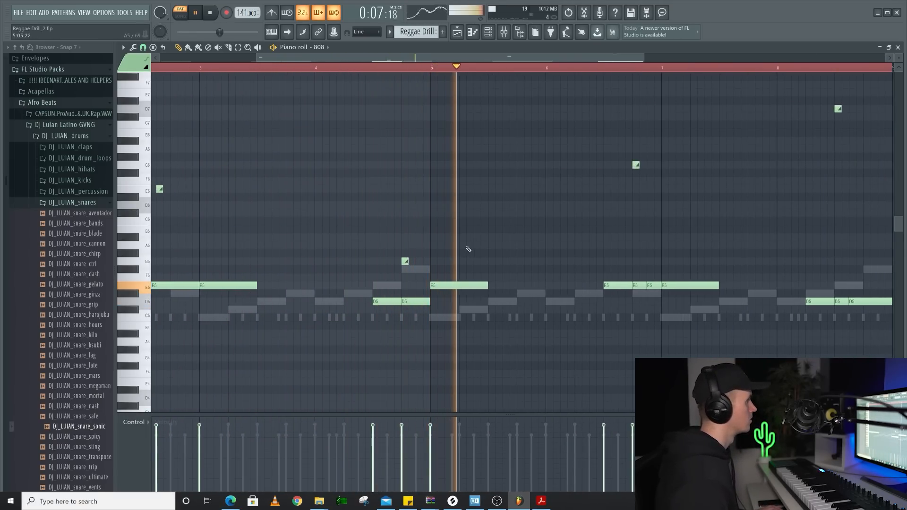
scroll(465, 251, "down", 2)
scroll(565, 236, "up", 2)
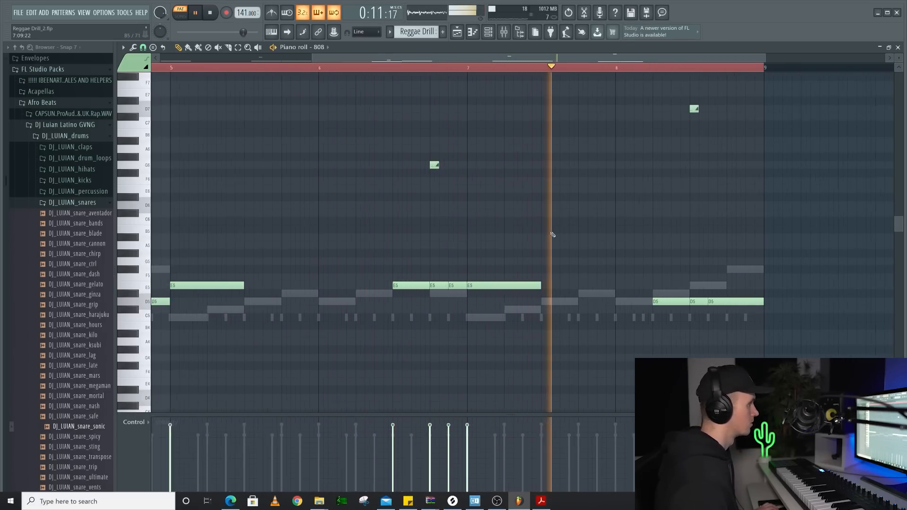
scroll(552, 230, "down", 3)
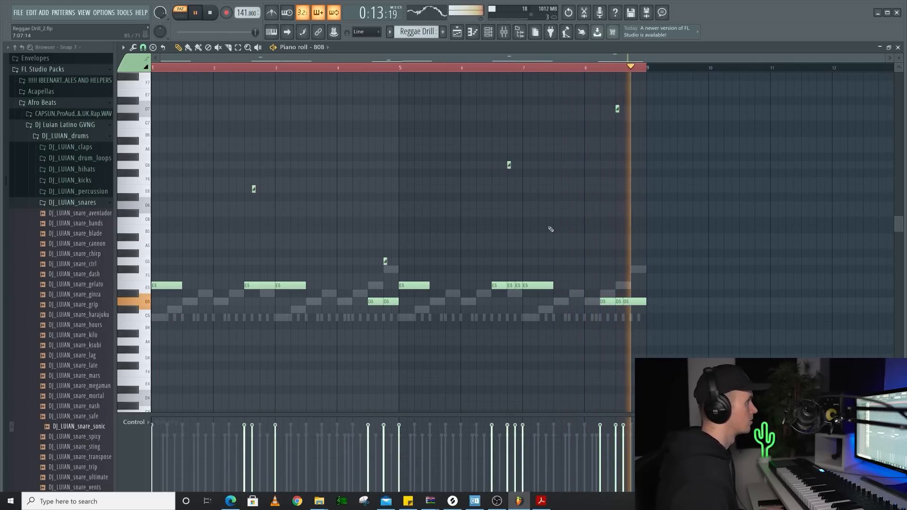
Place C5 kick notes under the 808 hits in bar 2 beat 3, bar 3, bar 4 beats 3 and 4, and bar 5.
double_click(228, 319)
left_click(246, 318)
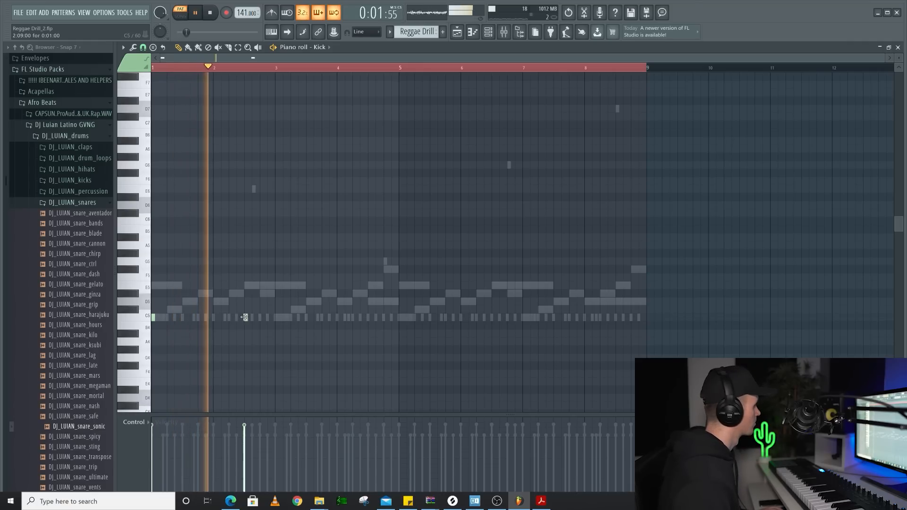
left_click(277, 318)
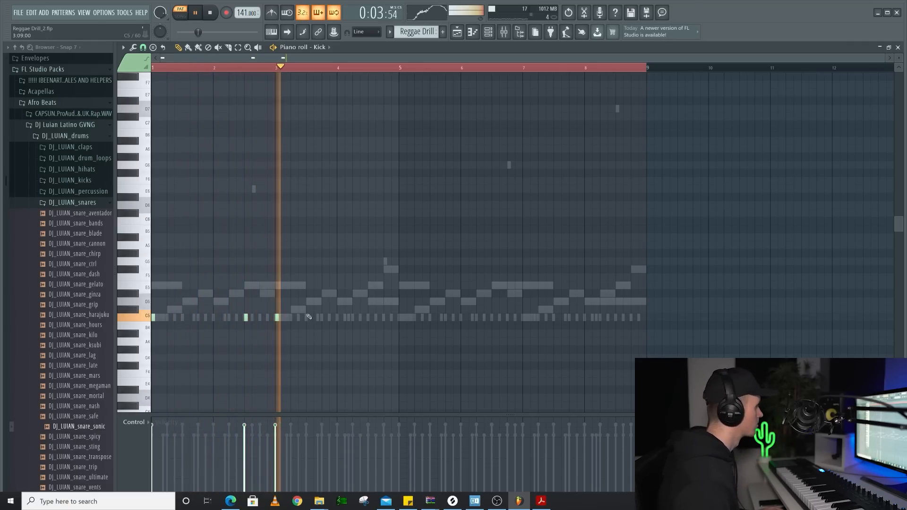
left_click(369, 318)
left_click(385, 318)
left_click(400, 317)
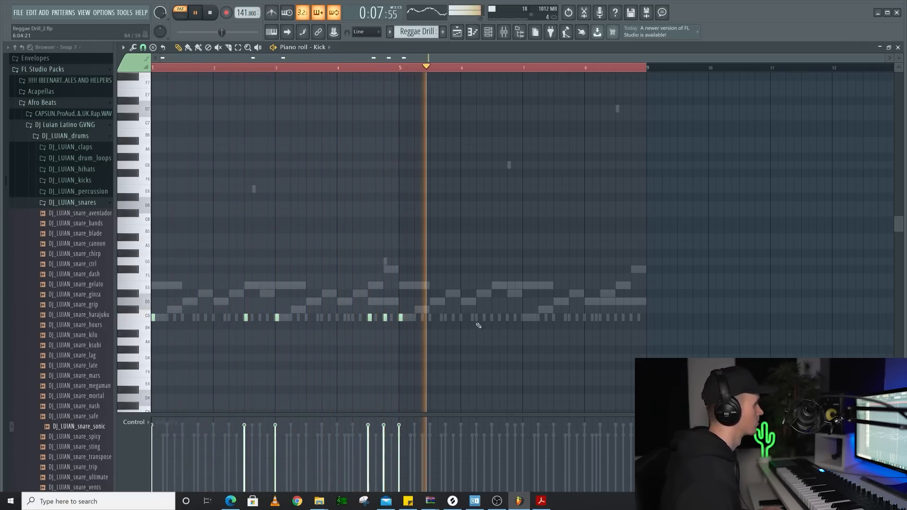
Add C5 kicks in bars 6, 7 and 8 along the 808 rhythm, including an extra hit just after bar 8 beat 3.
left_click(494, 318)
left_click(524, 317)
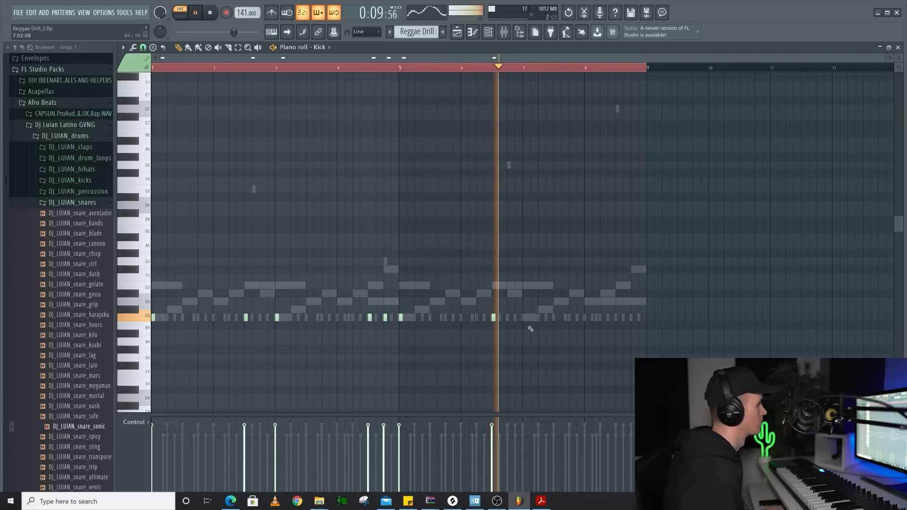
left_click(586, 317)
left_click(617, 317)
left_click(631, 317)
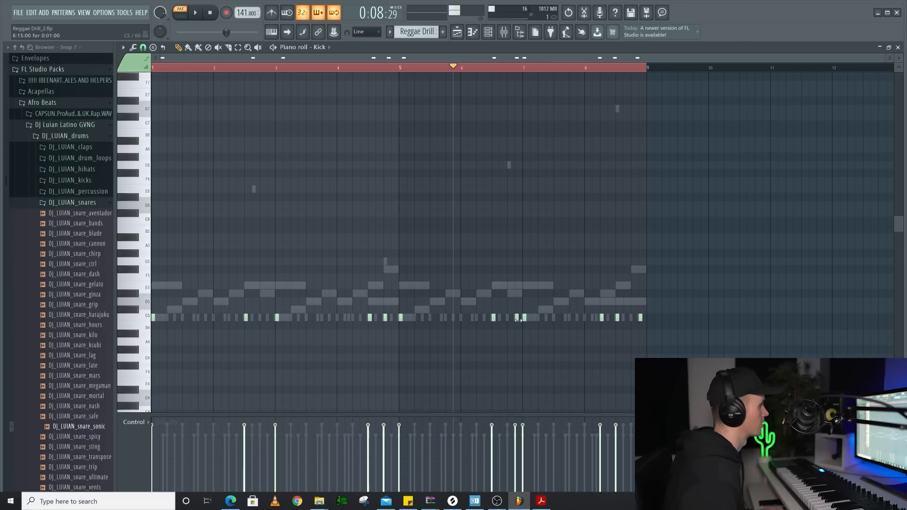
key("space")
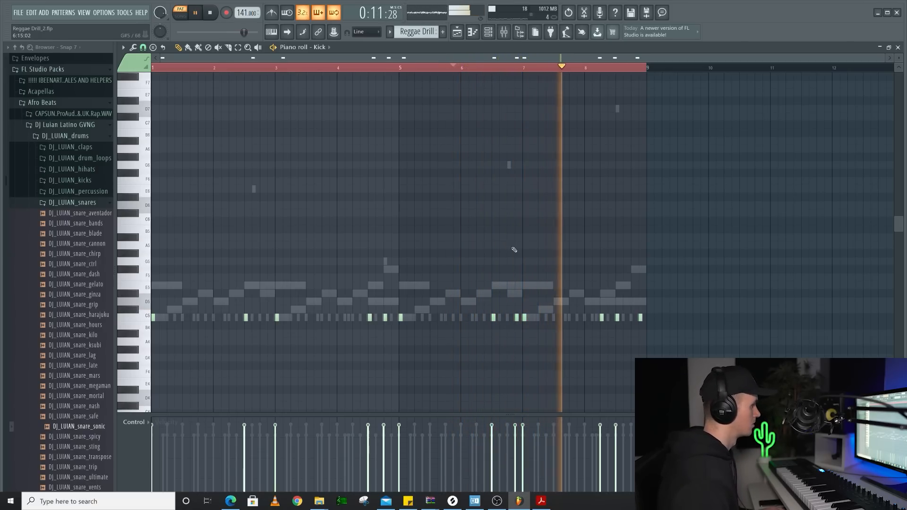
key("space")
left_click(624, 318)
key("space")
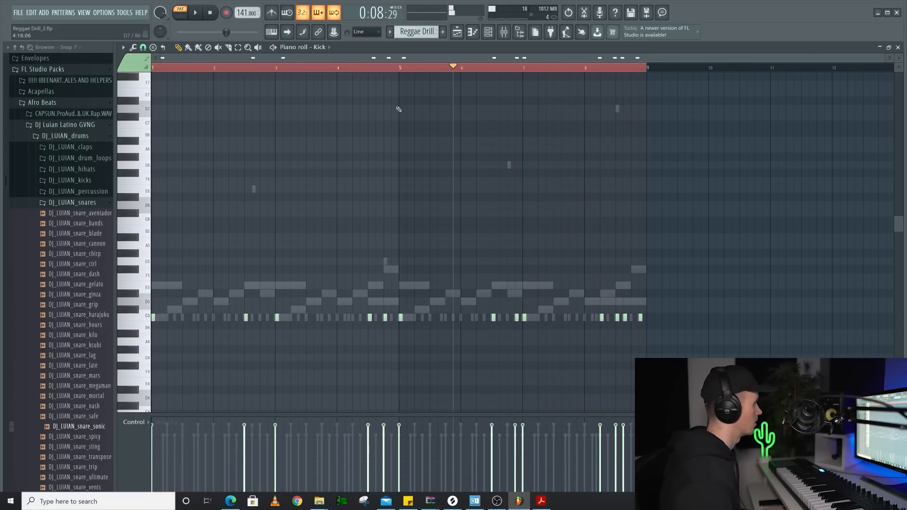
Load DJ_LUIAN_percussion_tamale onto the Perc channel and DJ_LUIAN_percussion_class onto Perc 2.
left_click(100, 456)
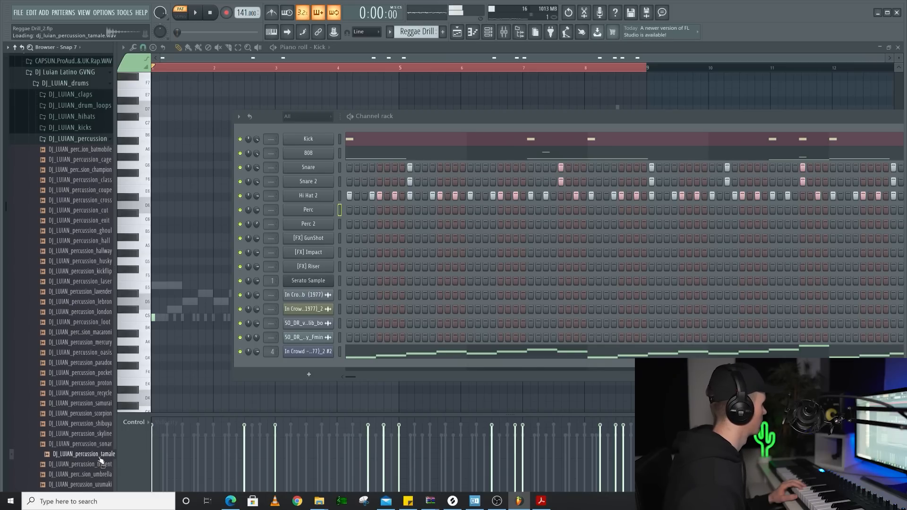
left_click_drag(299, 213, 299, 215)
scroll(90, 245, "up", 2)
left_click(90, 242)
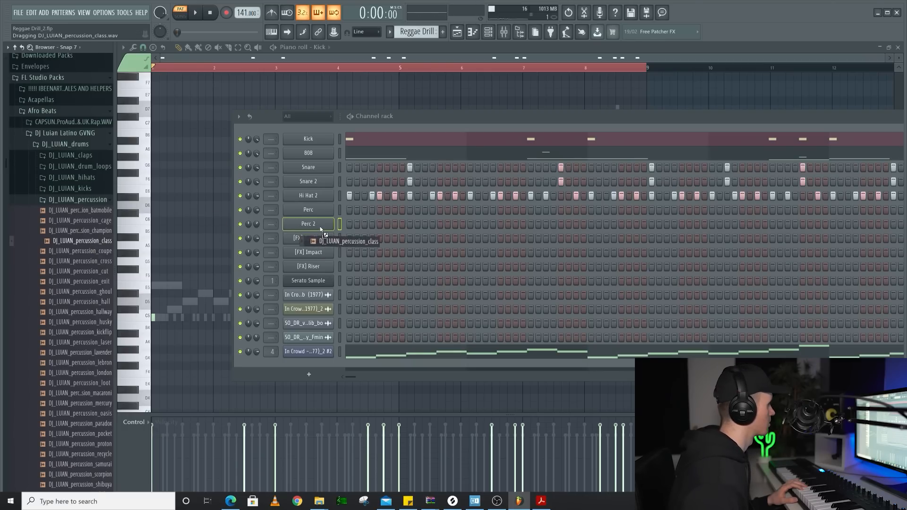
Place Perc 2 hits on steps 4 and 7, checking them in playback.
left_click(373, 224)
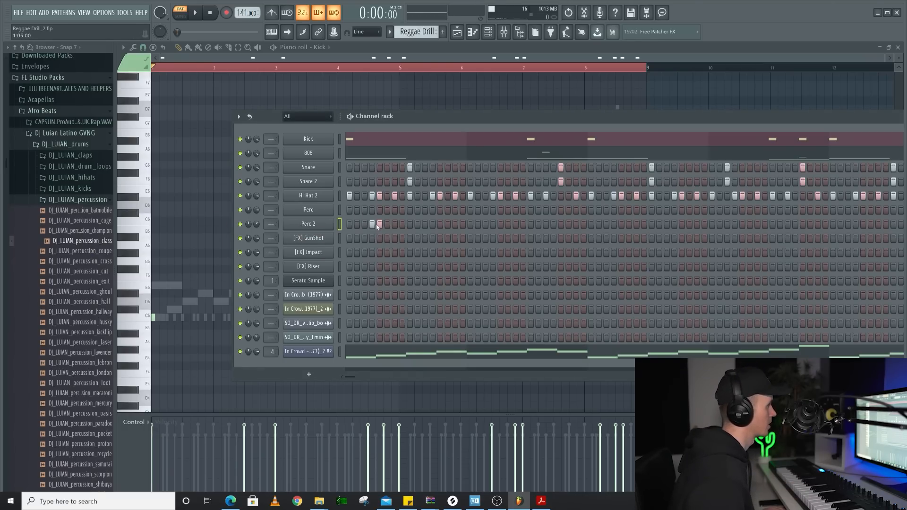
key("space")
left_click(394, 224)
key("space")
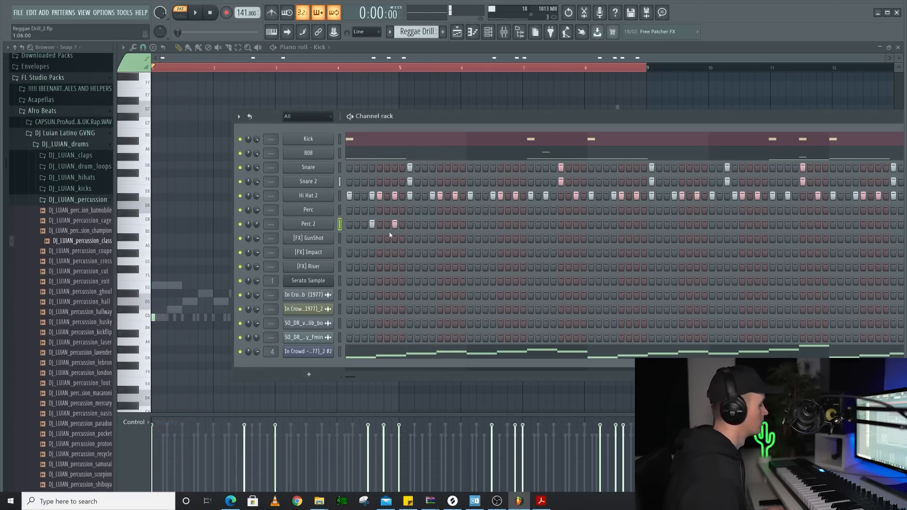
Select the first half bar of Perc 2 notes in the piano roll and duplicate it repeatedly along the timeline.
key("F7")
left_click_drag(152, 68, 185, 74)
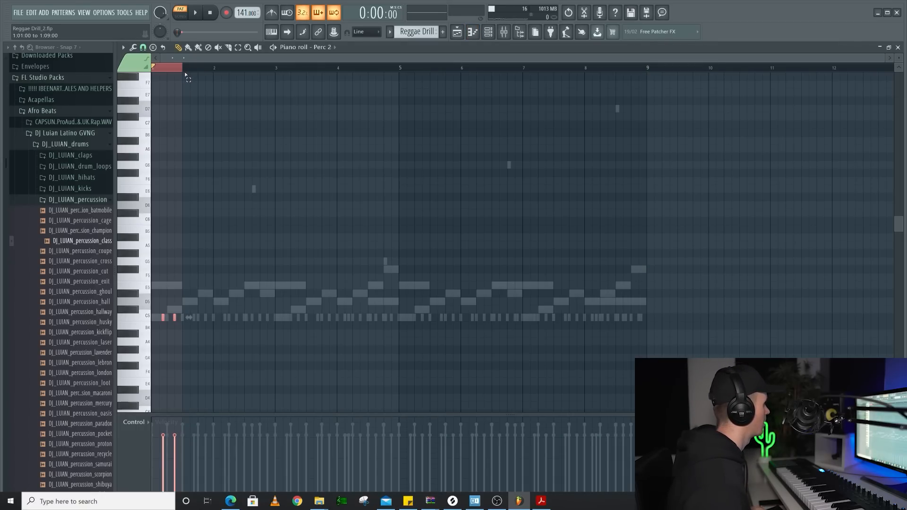
key("ctrl+b")
key("ctrl+b")
key("ctrl+b")
key("ctrl+b")
key("ctrl+b")
key("ctrl+b")
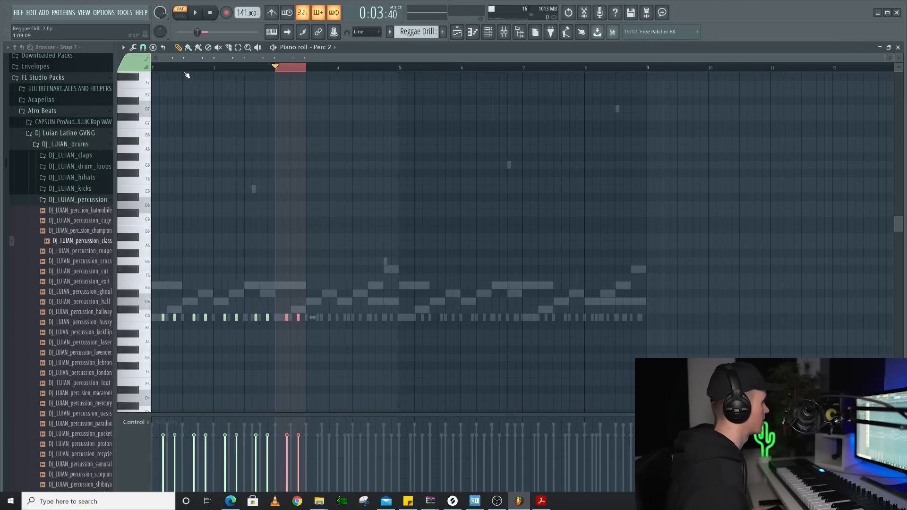
Trim the Perc 2 notes to the first two bars, then select those bars and duplicate them.
key("ctrl+a")
key("space")
left_click_drag(387, 317, 283, 317)
left_click_drag(416, 69, 276, 72)
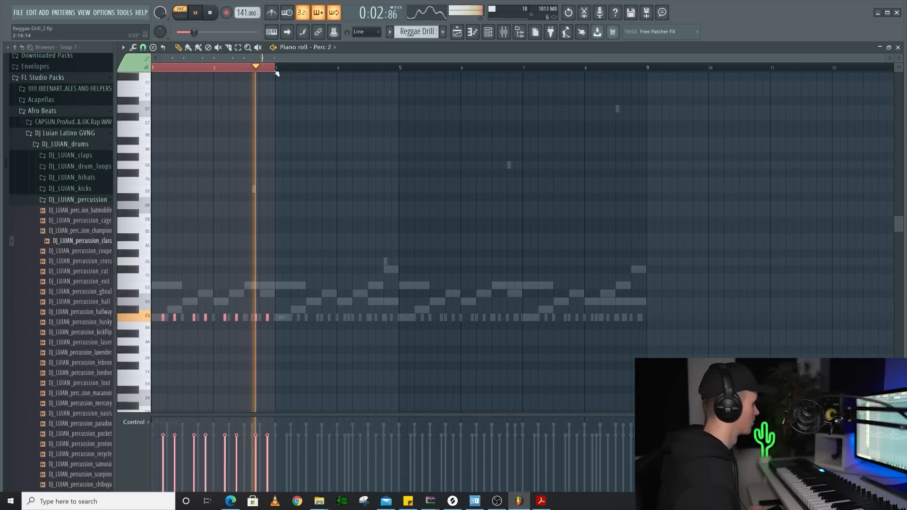
key("ctrl+b")
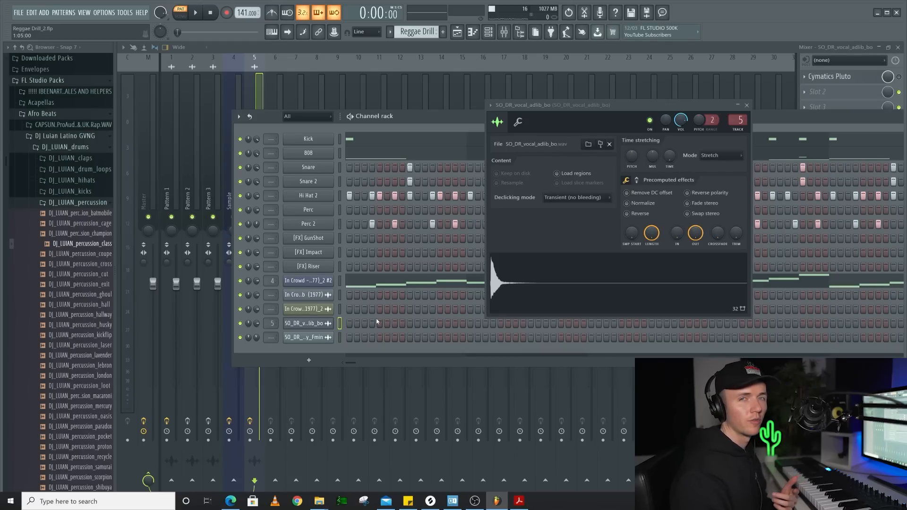
Place SO_DR_vocal_adlib_bo on step 1 and audition it through Cymatics Pluto's factory Delay presets, including Clocks and Dark Dub.
left_click(557, 274)
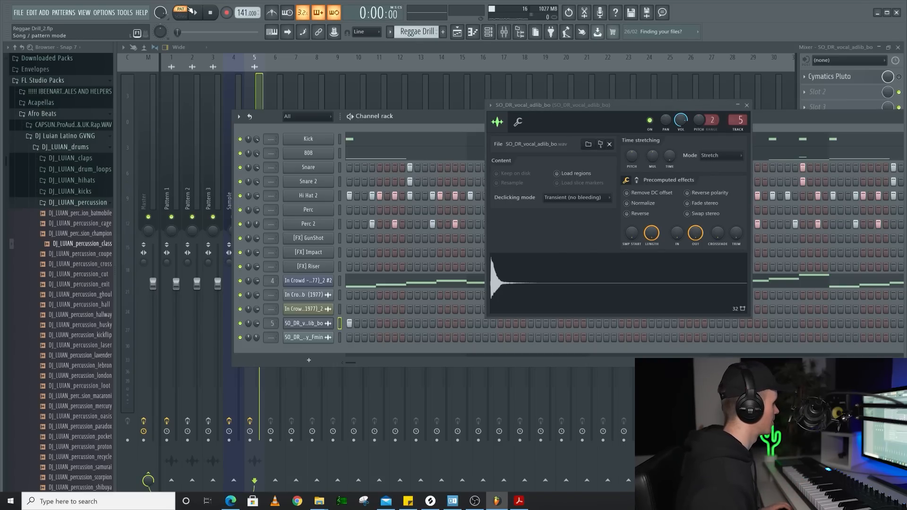
left_click(198, 15)
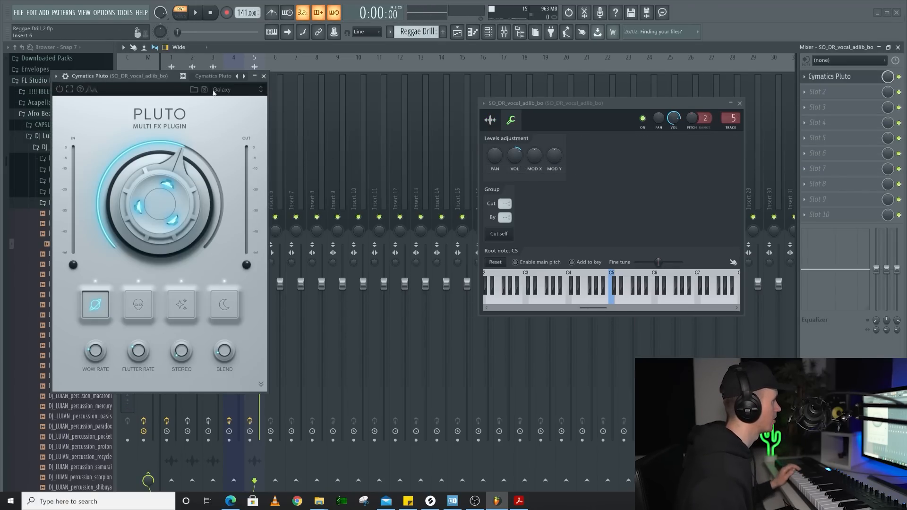
mouse_move(323, 115)
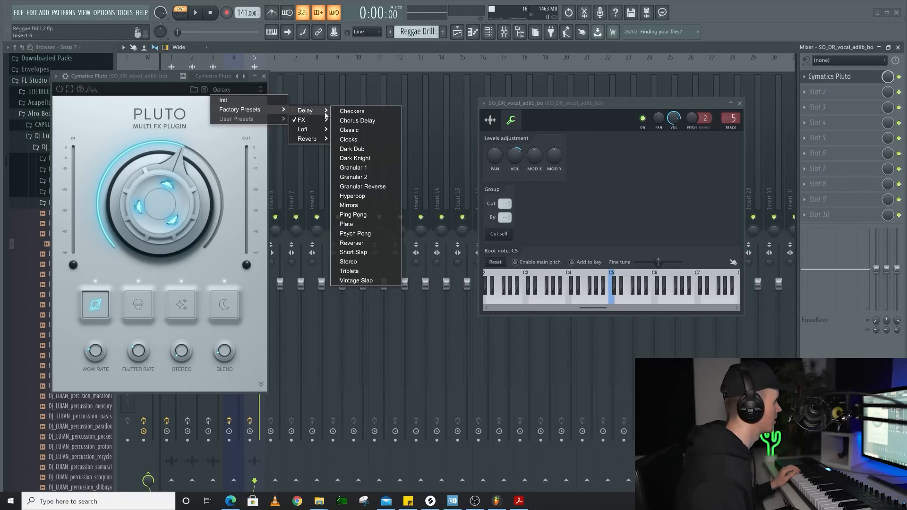
left_click(355, 121)
left_click(198, 16)
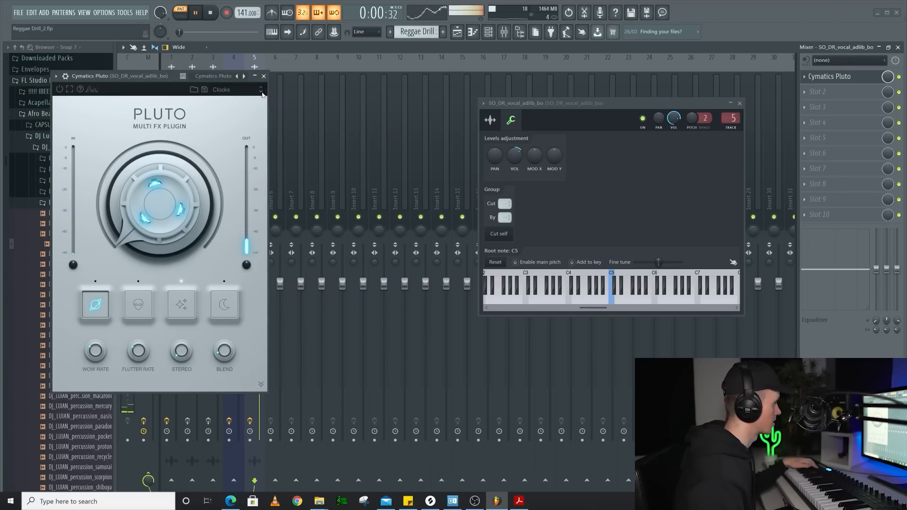
left_click(262, 95)
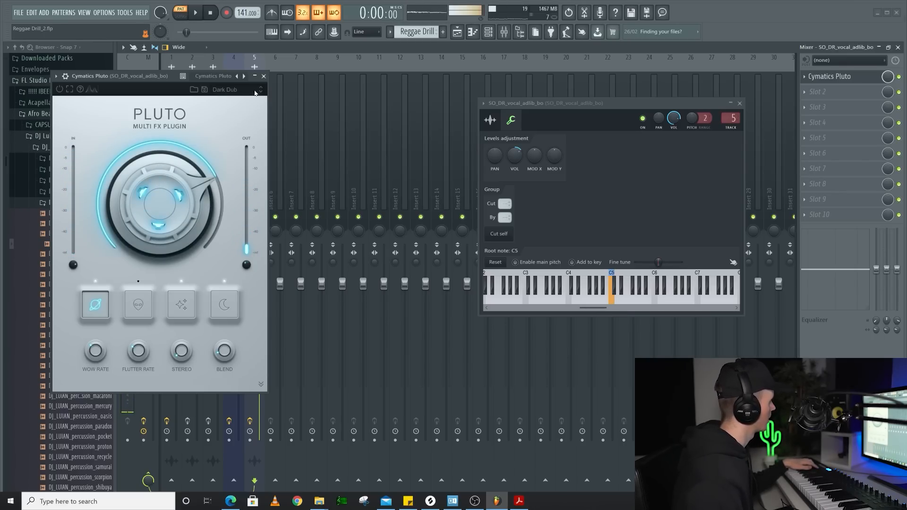
Display Pluto's delay controls for the vocal adlib and audition the Dark Dub preset.
left_click(175, 317)
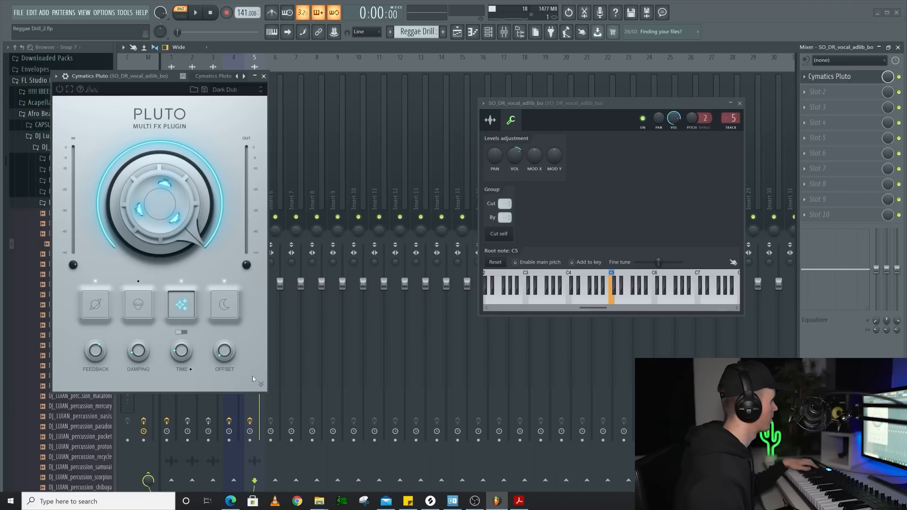
key("space")
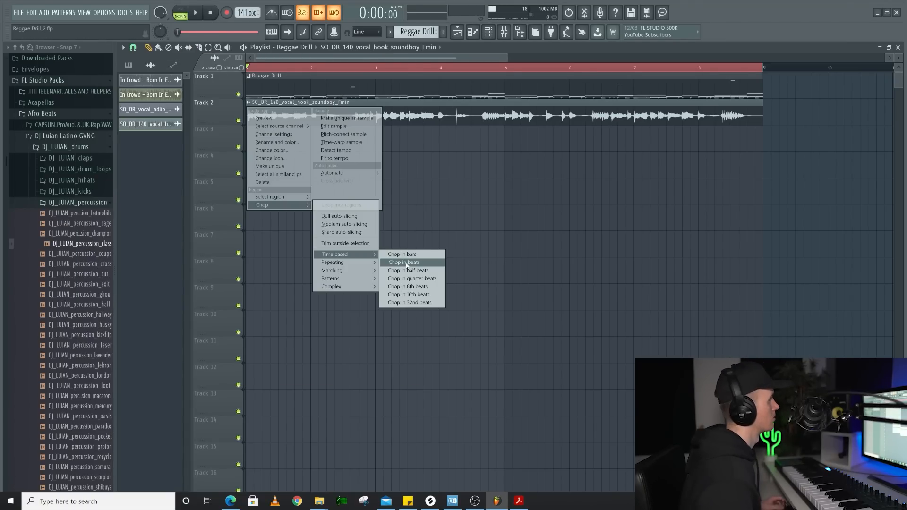
Chop the vocal hook clip on Track 2 in beats and delete the slices from late bar 1 to late bar 2 during playback.
left_click(406, 263)
right_click(311, 193)
key("space")
right_click(305, 117)
right_click(317, 118)
right_click(331, 124)
right_click(351, 118)
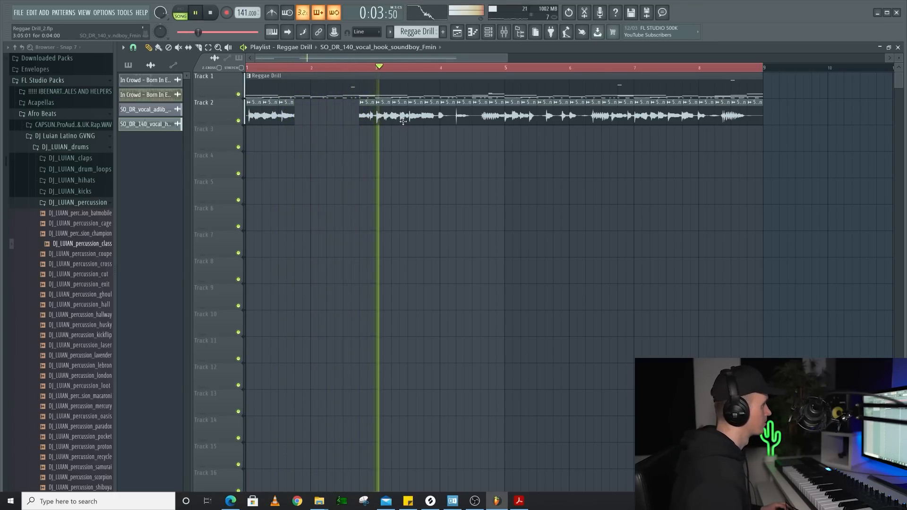
Delete the vocal hook slices from late bar 3 to late bar 4 and the remaining ones near the end of the loop.
right_click(435, 122)
right_click(447, 122)
right_click(464, 121)
right_click(484, 120)
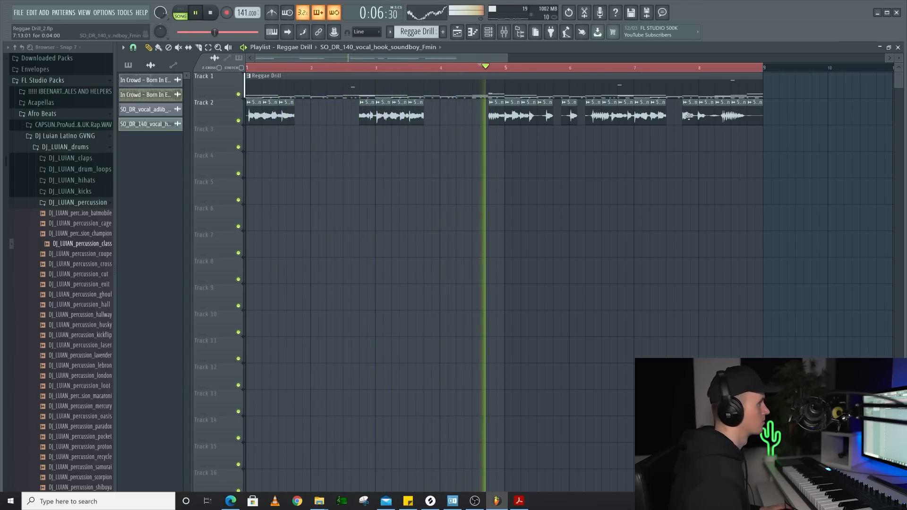
right_click(689, 120)
right_click(706, 120)
right_click(722, 120)
right_click(739, 120)
right_click(751, 121)
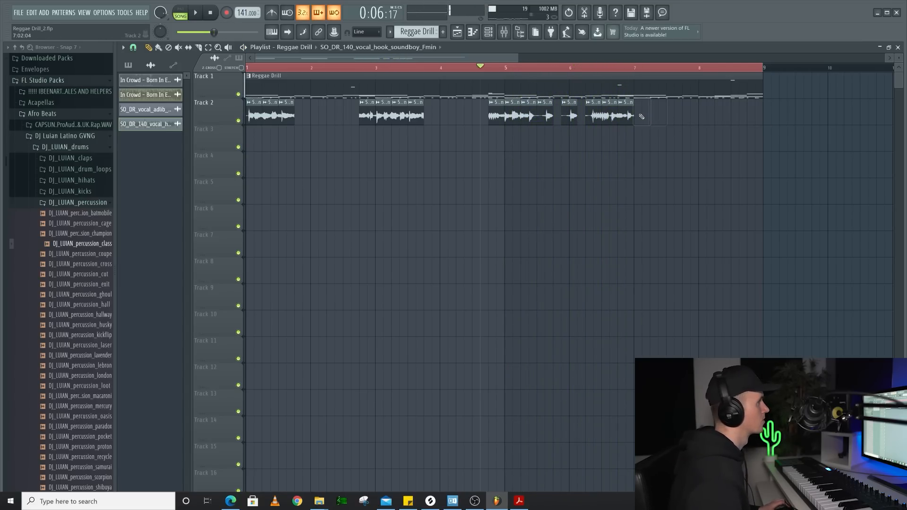
Select the vocal hook slices from bar 5 up to bar 7 and duplicate them after bar 7.
left_click_drag(549, 121, 506, 122)
key("space")
key("ctrl+b")
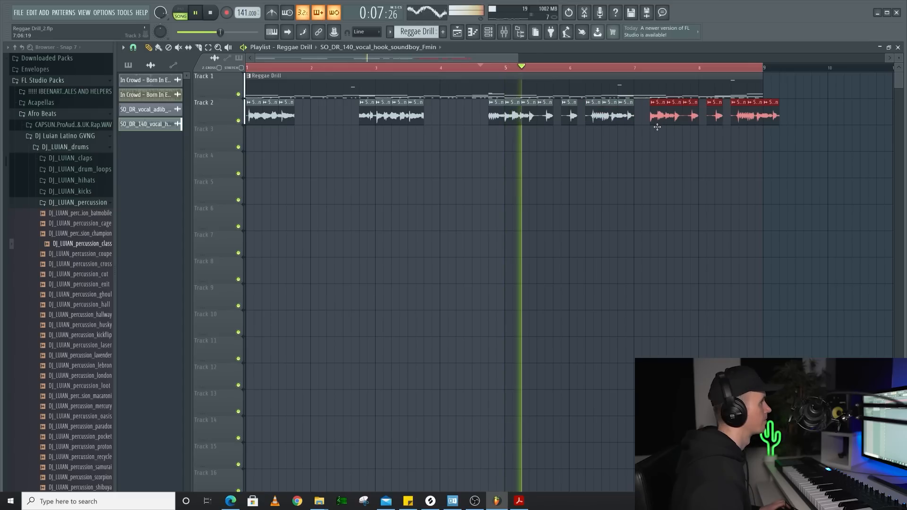
left_click(634, 155, "ctrl")
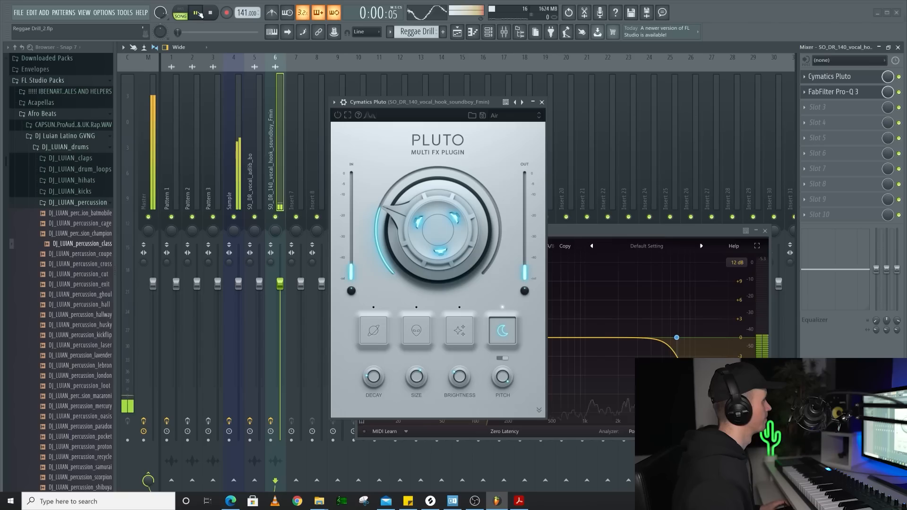
Cycle through Pluto's presets on the vocal hook during playback, from Air onward through Bright Hall.
left_click(538, 118)
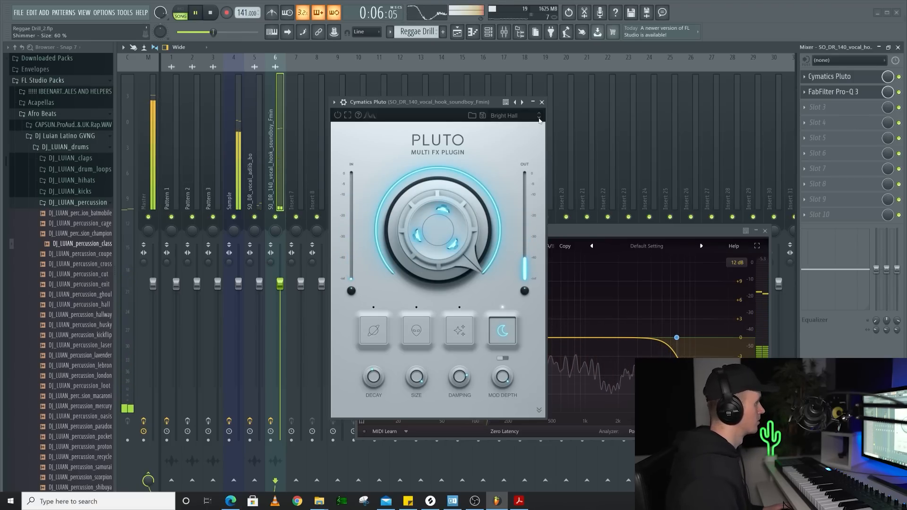
left_click(539, 118)
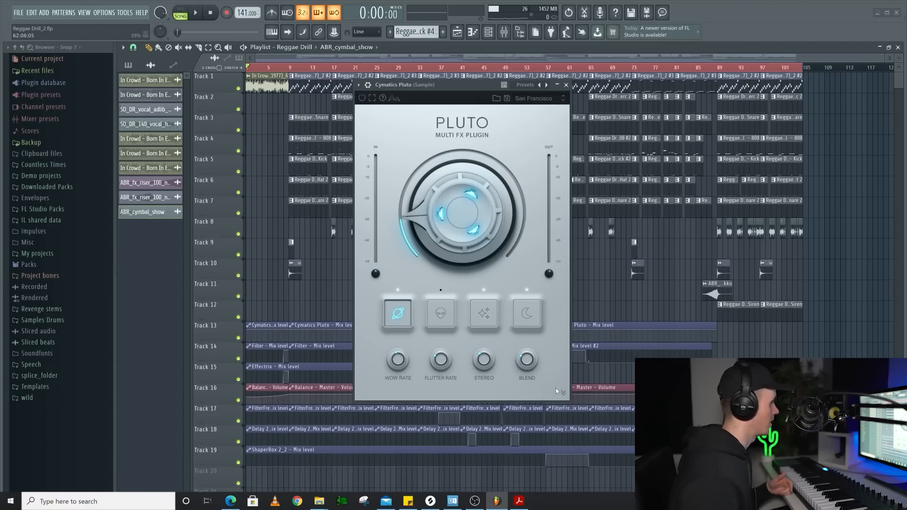
Expand Pluto's Filter, Delay/Reverb and Mix controls on the sample, check the overall dry/wet mix, and close the plugin.
left_click(563, 393)
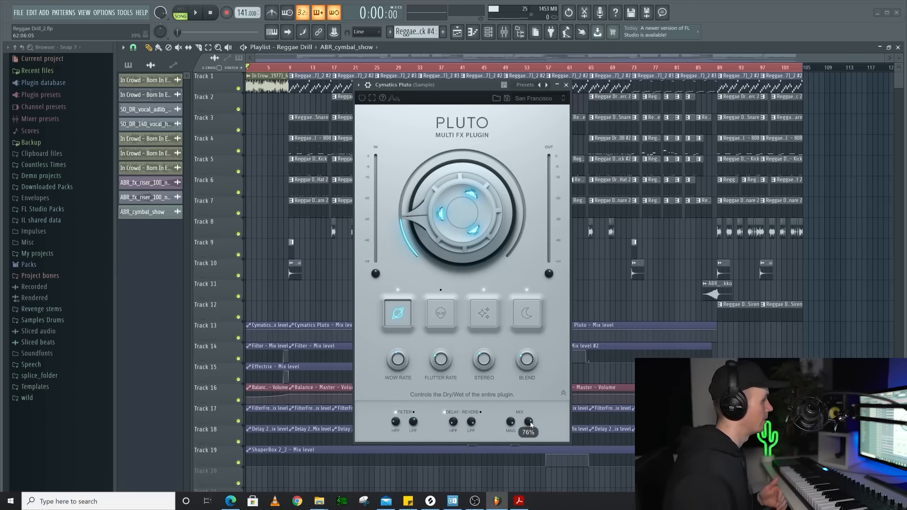
left_click(567, 86)
key("F5")
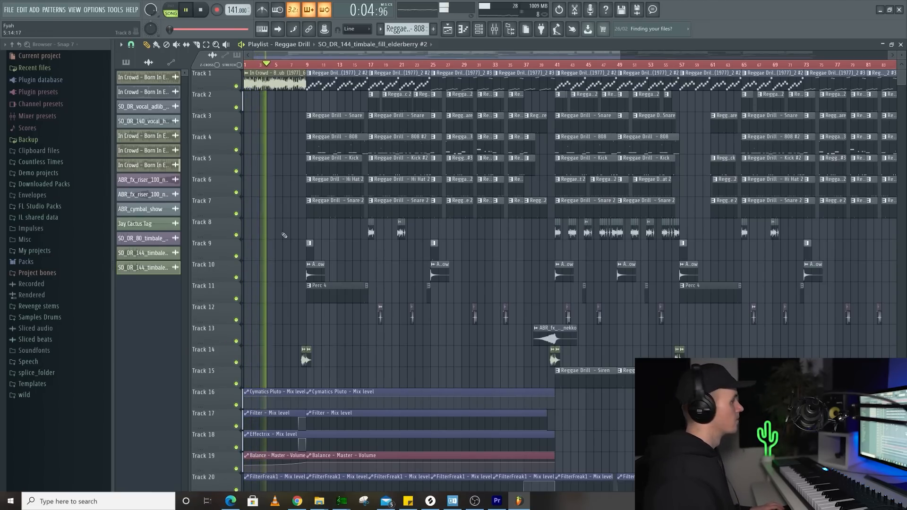
Examine the intro and first verse in the playlist during playback, including the automation clips, timbale fill and drum patterns.
scroll(284, 241, "up", 5)
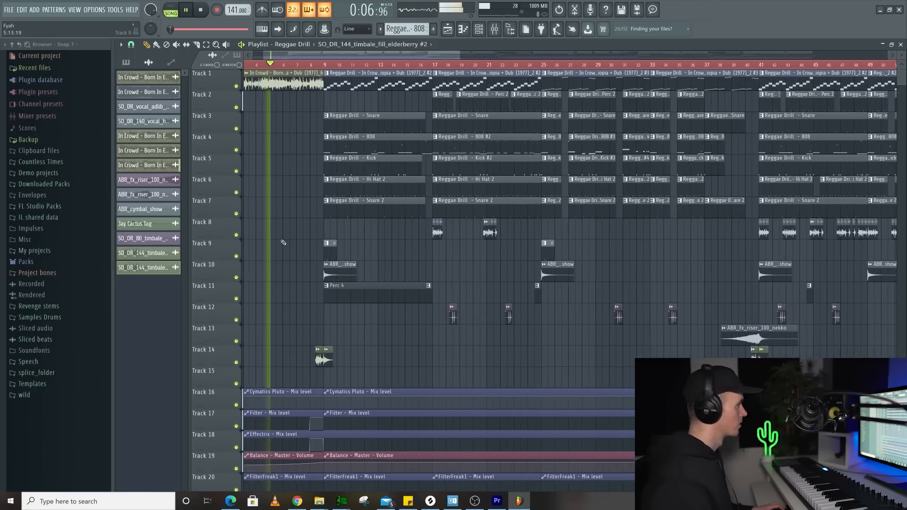
scroll(301, 301, "down", 5)
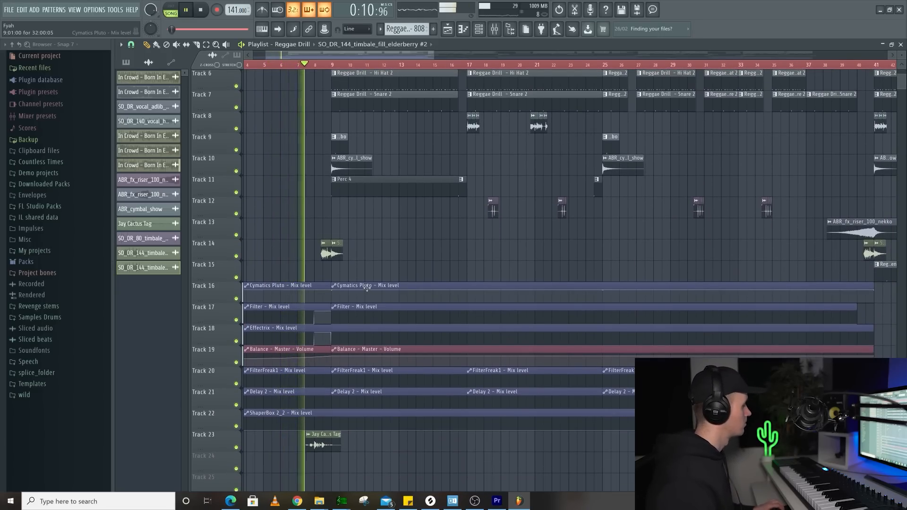
scroll(359, 288, "up", 1)
scroll(336, 289, "up", 5)
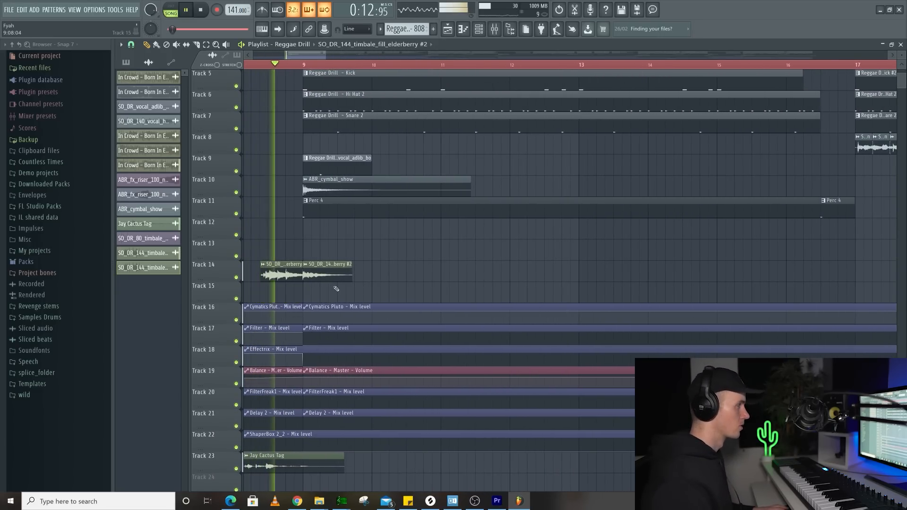
scroll(352, 274, "up", 4)
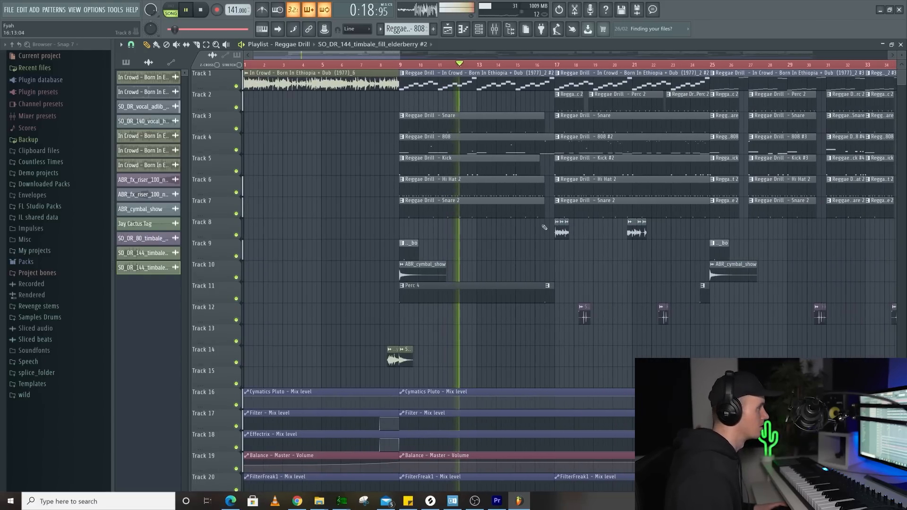
scroll(539, 226, "down", 1)
scroll(536, 225, "up", 3)
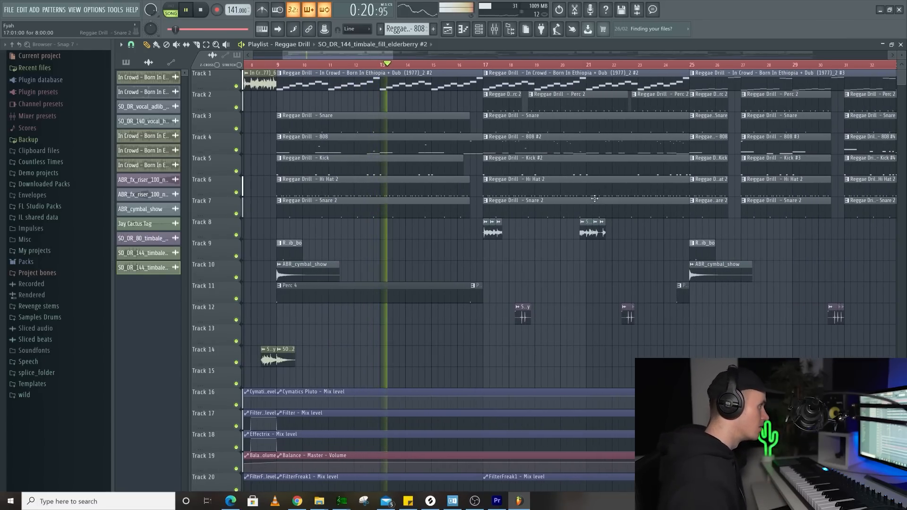
scroll(571, 189, "up", 1)
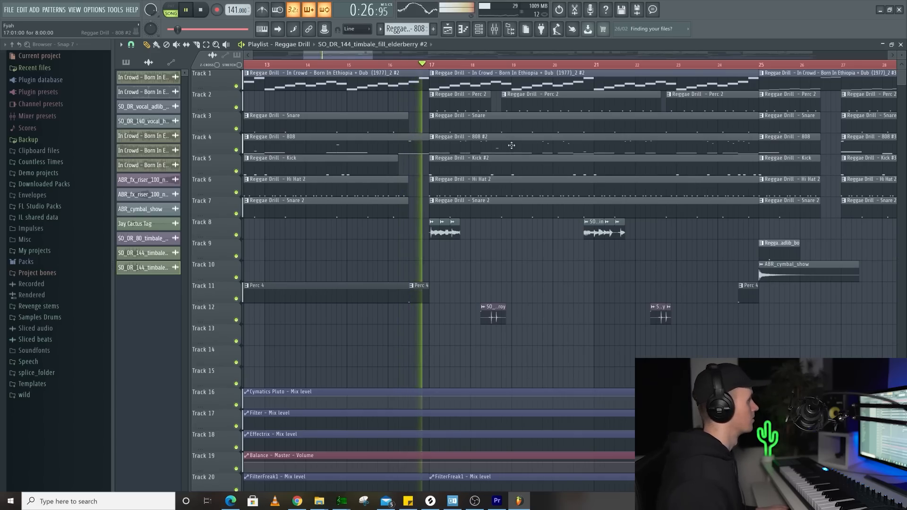
Open the 808 #2 pattern in the piano roll, examine its bass and slide notes, and return to the playlist.
double_click(511, 145)
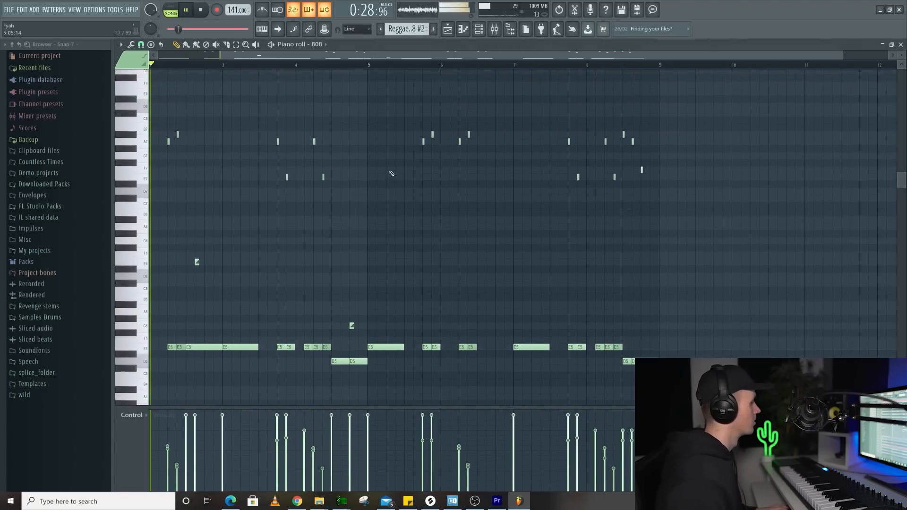
scroll(178, 198, "up", 3)
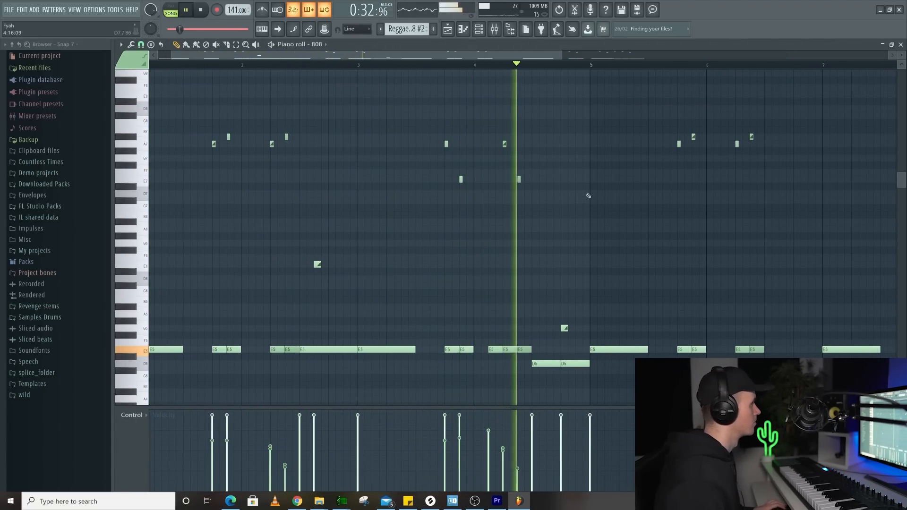
scroll(684, 189, "up", 1)
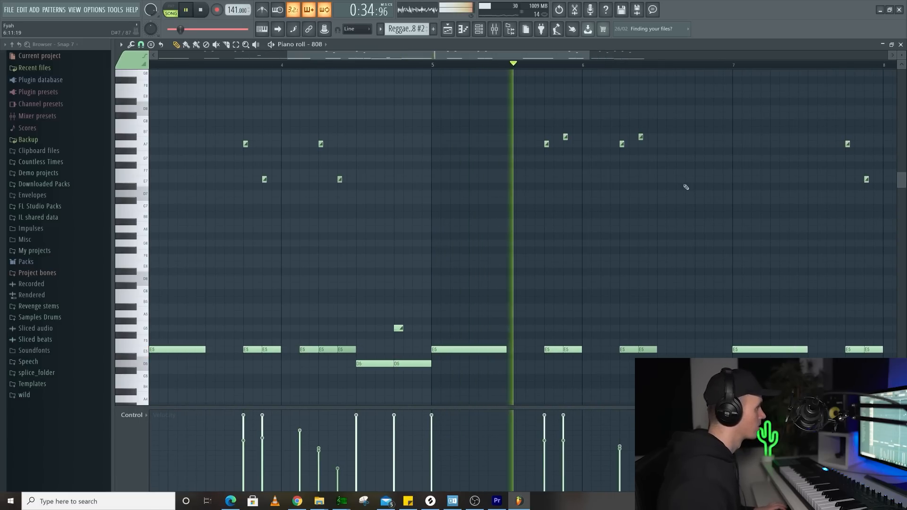
scroll(680, 182, "down", 3)
scroll(800, 195, "up", 2)
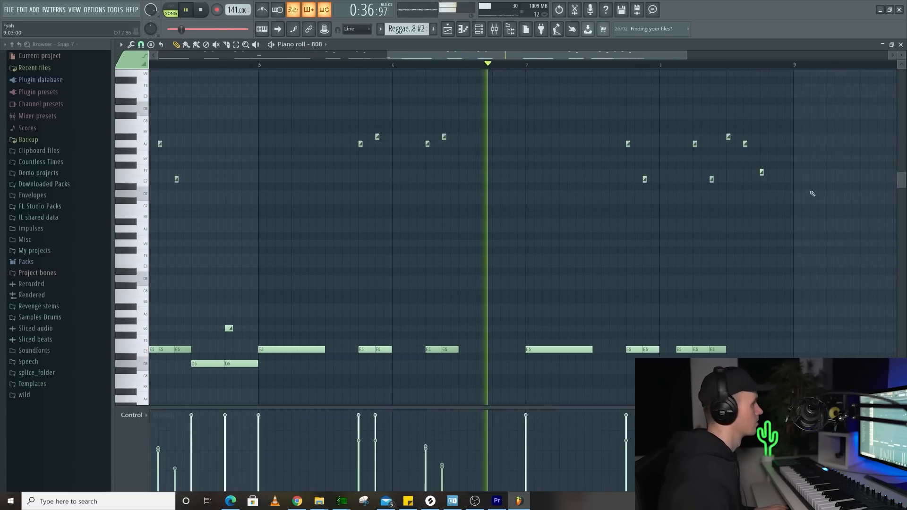
scroll(812, 194, "up", 2)
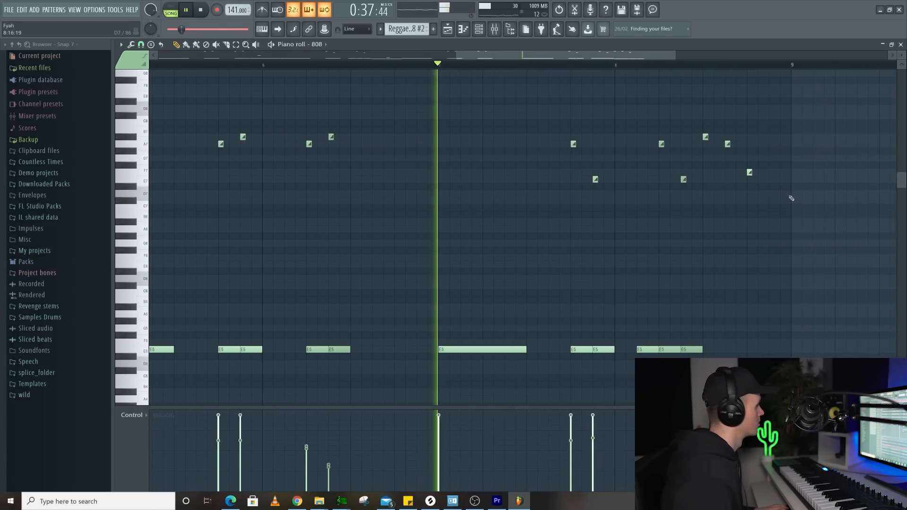
left_click(451, 33)
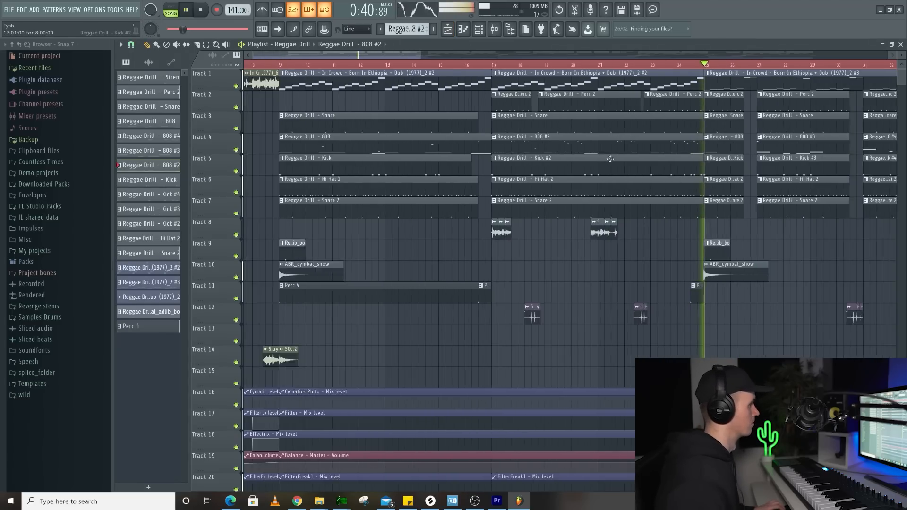
Examine bars 25 to 41 of the arrangement during playback, including the drum gaps and the riser leading into the hook.
scroll(608, 160, "down", 2)
scroll(652, 177, "up", 4)
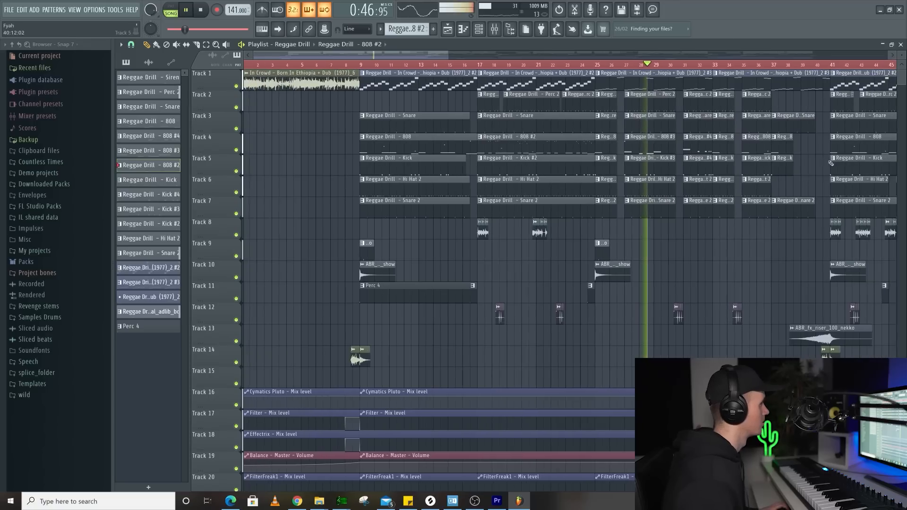
scroll(830, 163, "up", 5)
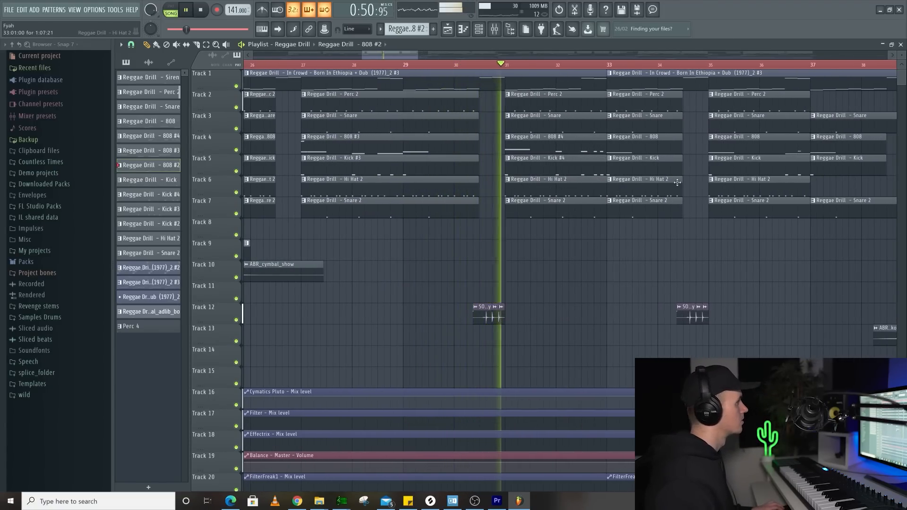
scroll(673, 182, "down", 5)
scroll(716, 192, "up", 5)
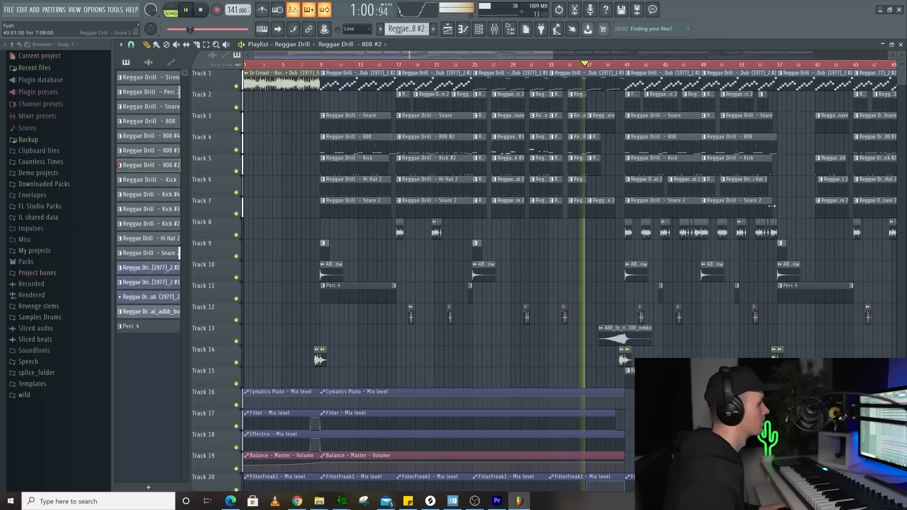
scroll(772, 206, "up", 3)
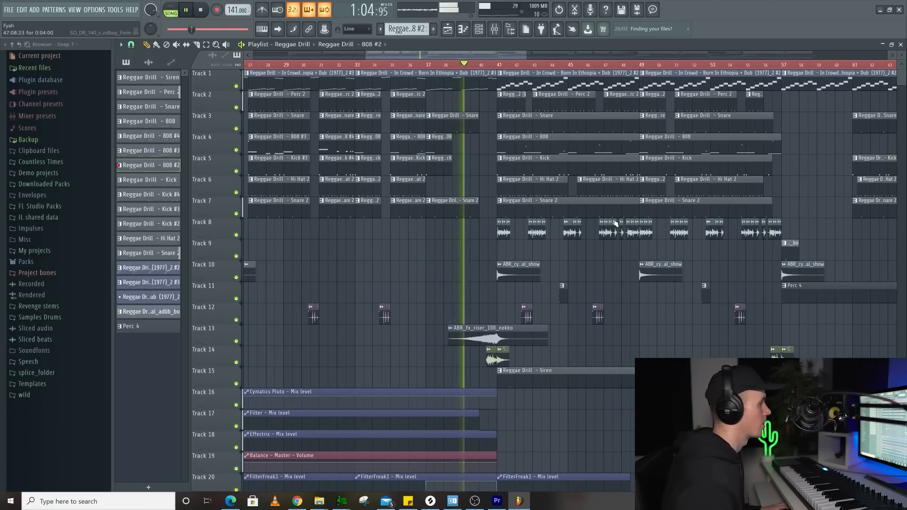
scroll(565, 222, "up", 3)
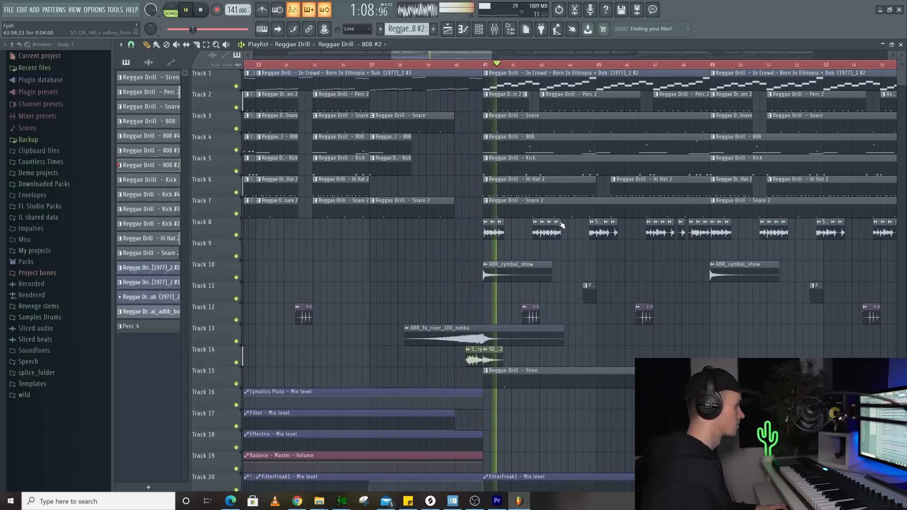
Examine the hook section from bar 41 to 57, including the chopped vocals and siren patterns.
scroll(559, 224, "down", 6)
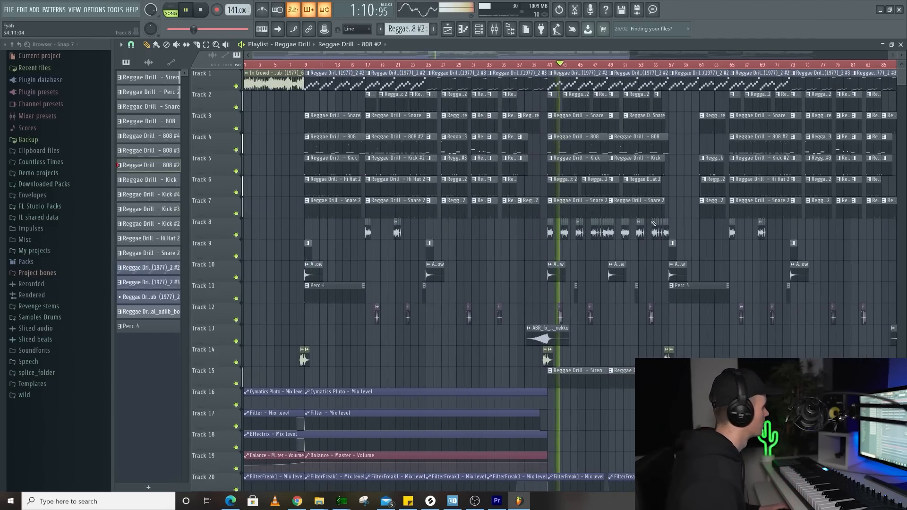
scroll(653, 223, "up", 4)
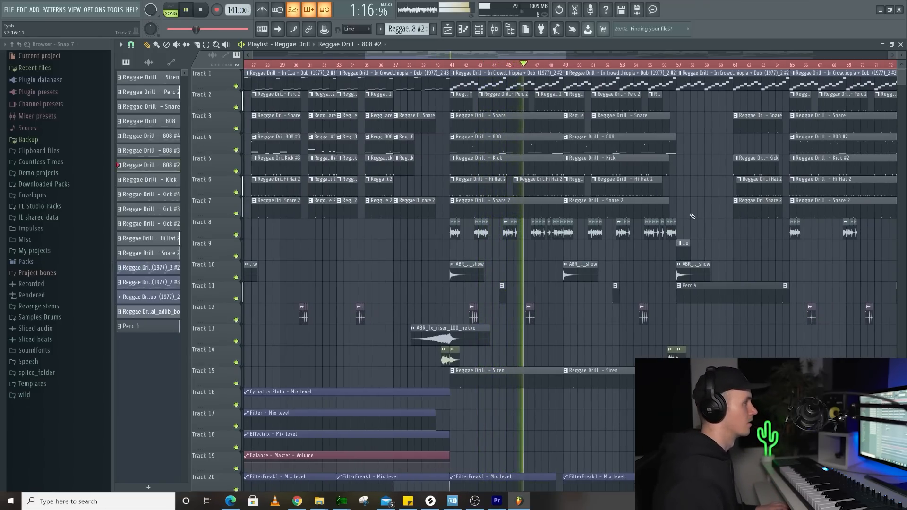
scroll(693, 216, "down", 1)
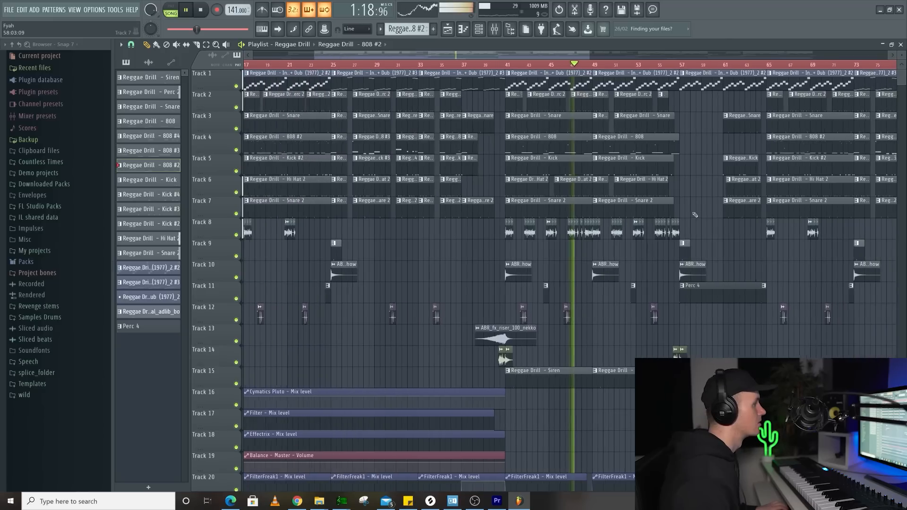
scroll(695, 215, "down", 3)
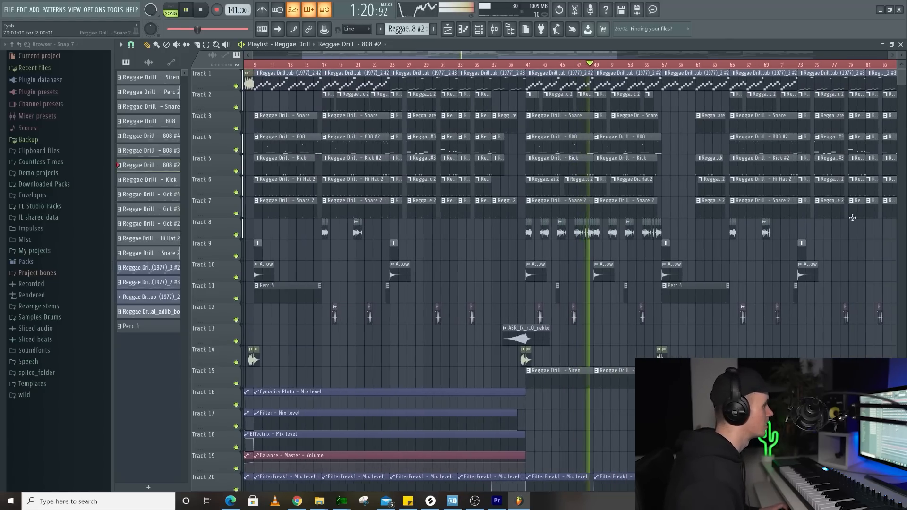
scroll(852, 217, "up", 2)
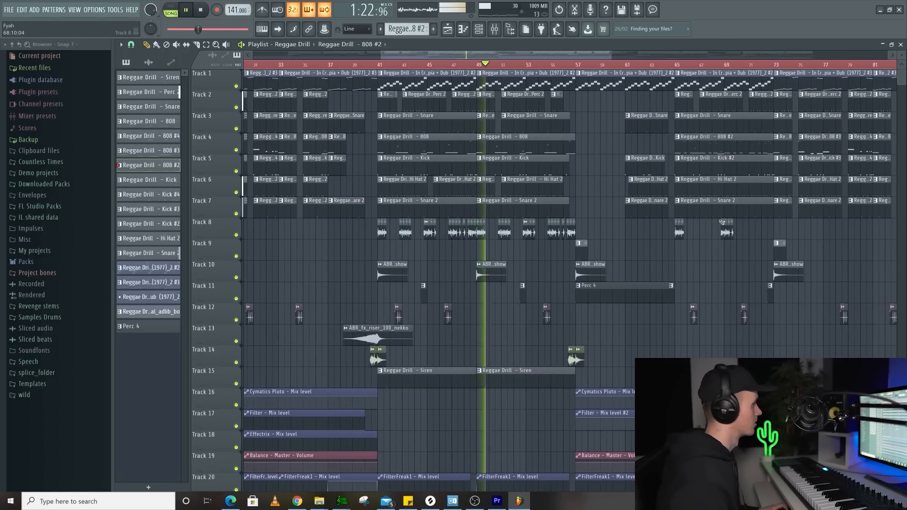
scroll(722, 222, "up", 1)
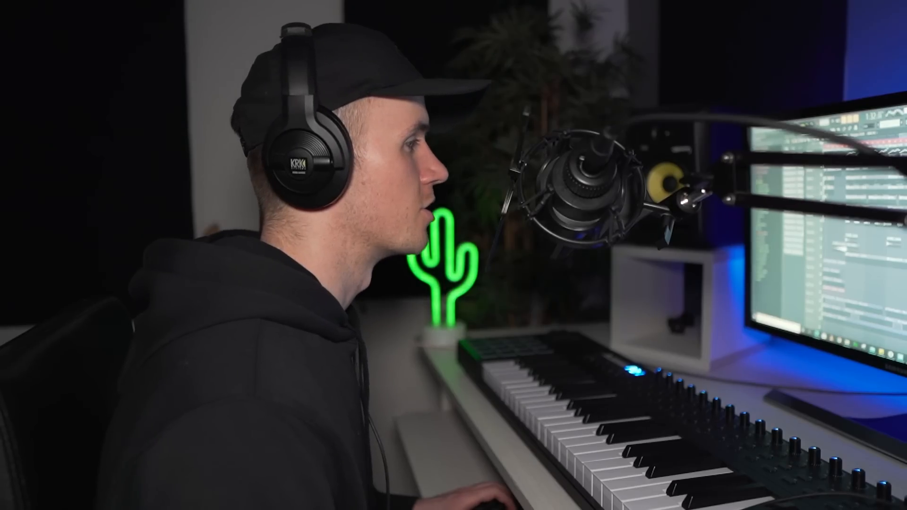
Examine the breakdown from bar 57 to 65, including its reduced drums, Perc 4 pattern and effect automation.
scroll(720, 218, "down", 2)
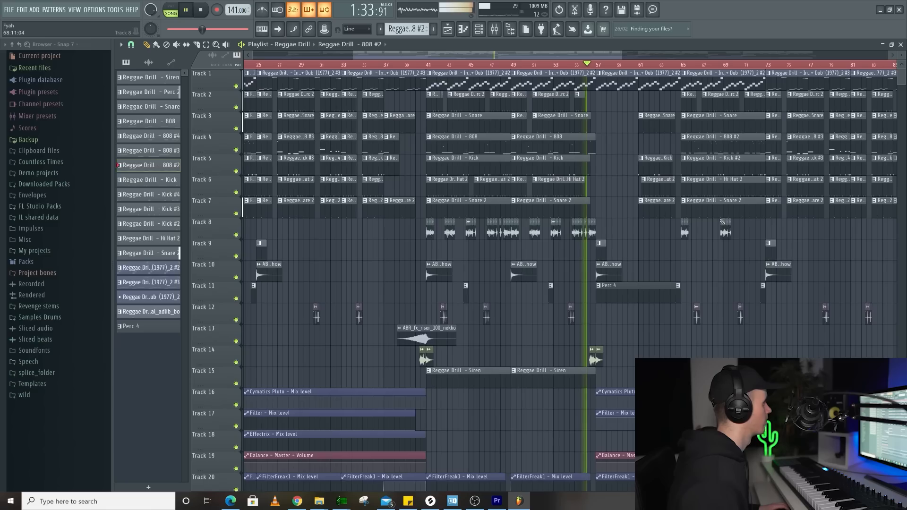
scroll(723, 222, "up", 2)
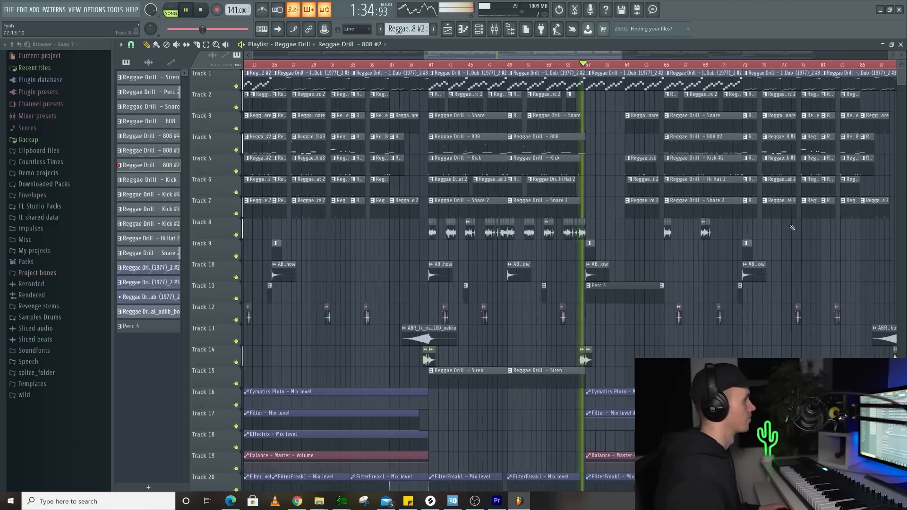
scroll(492, 259, "up", 1)
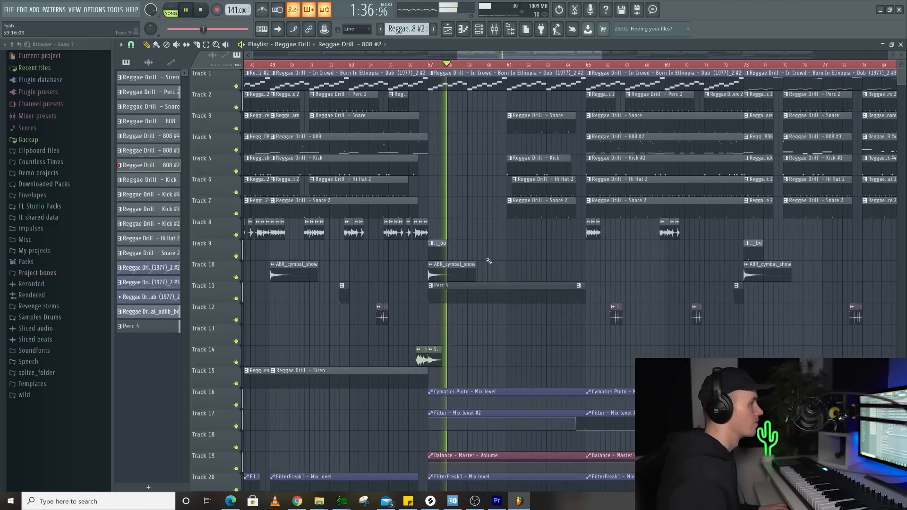
scroll(498, 256, "down", 2)
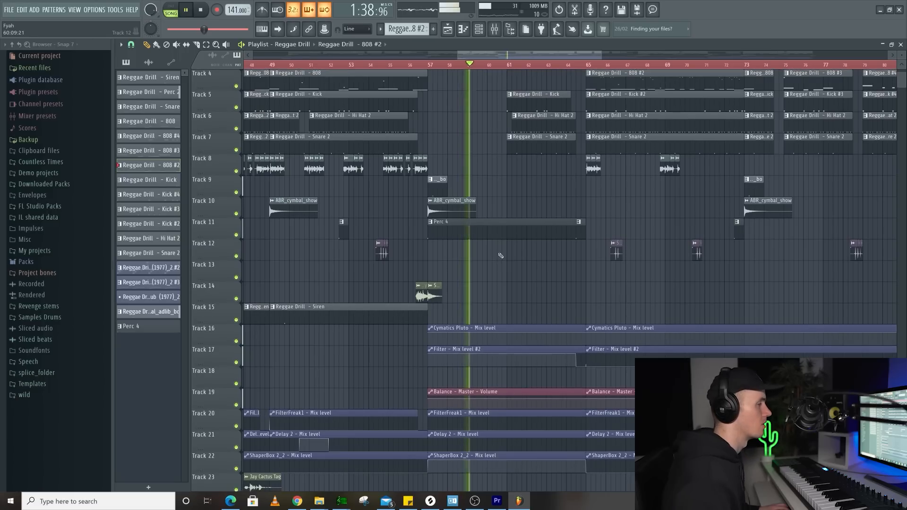
scroll(501, 256, "up", 2)
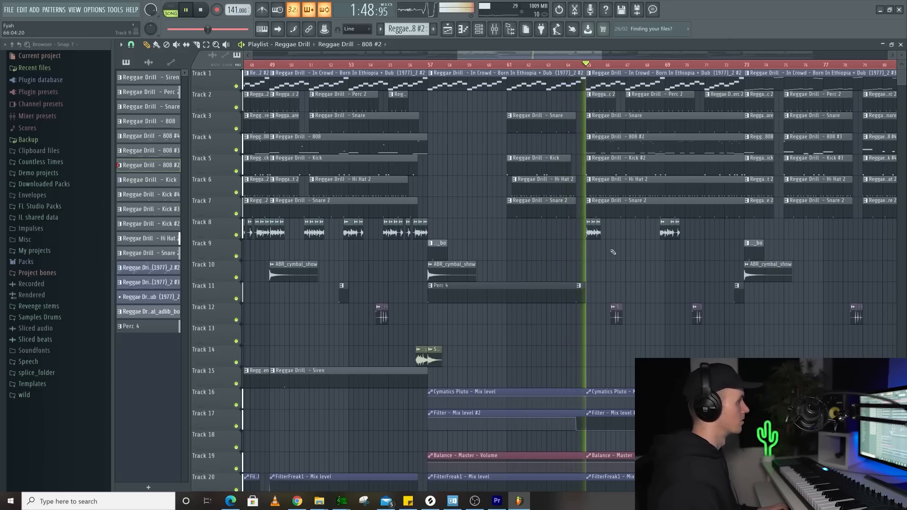
scroll(809, 241, "up", 2)
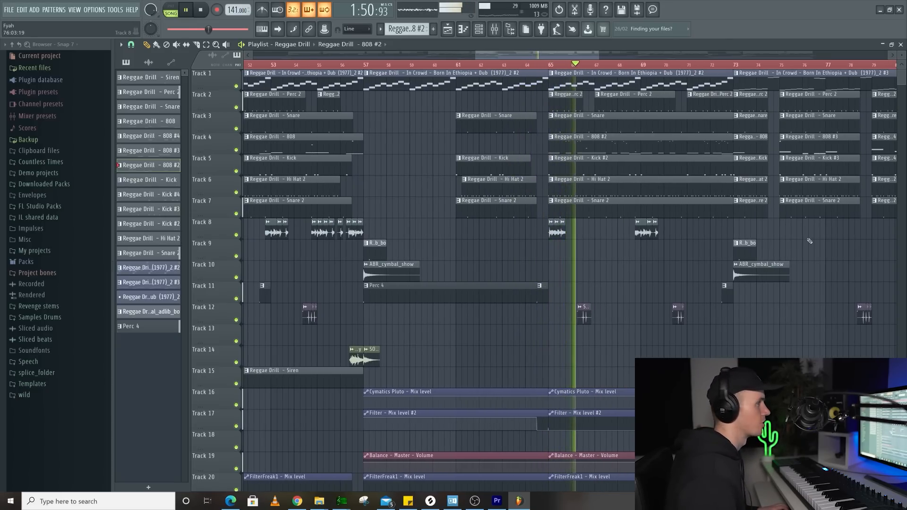